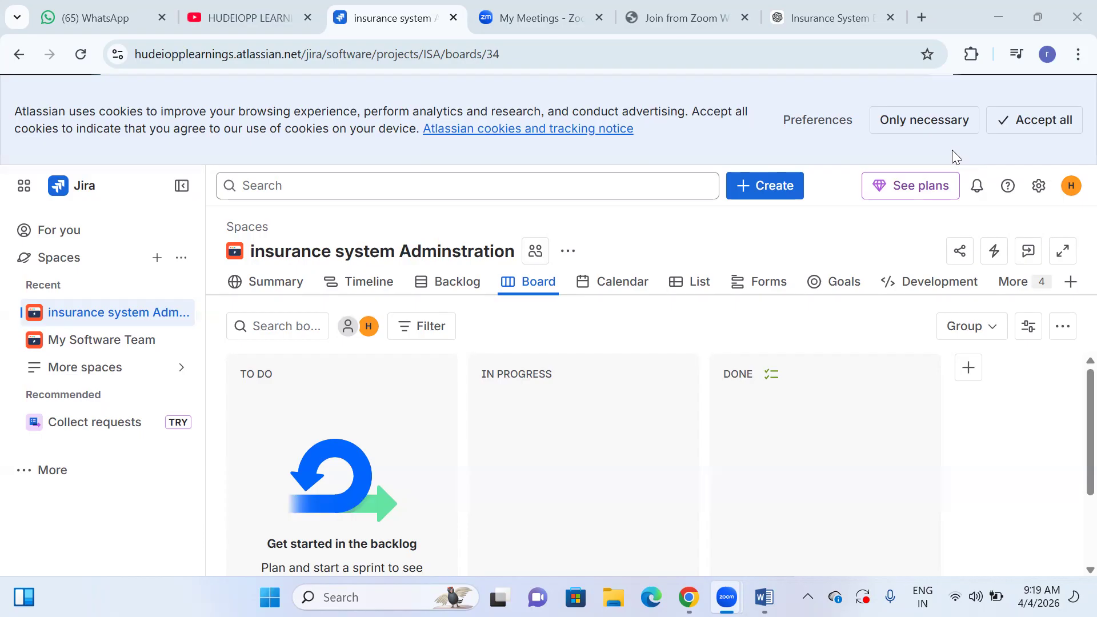
- Examine the space's Summary page, including recent activity, priority breakdown, types of work, team workload and epic progress
{"action": "left_click", "coordinate": [266, 297]}
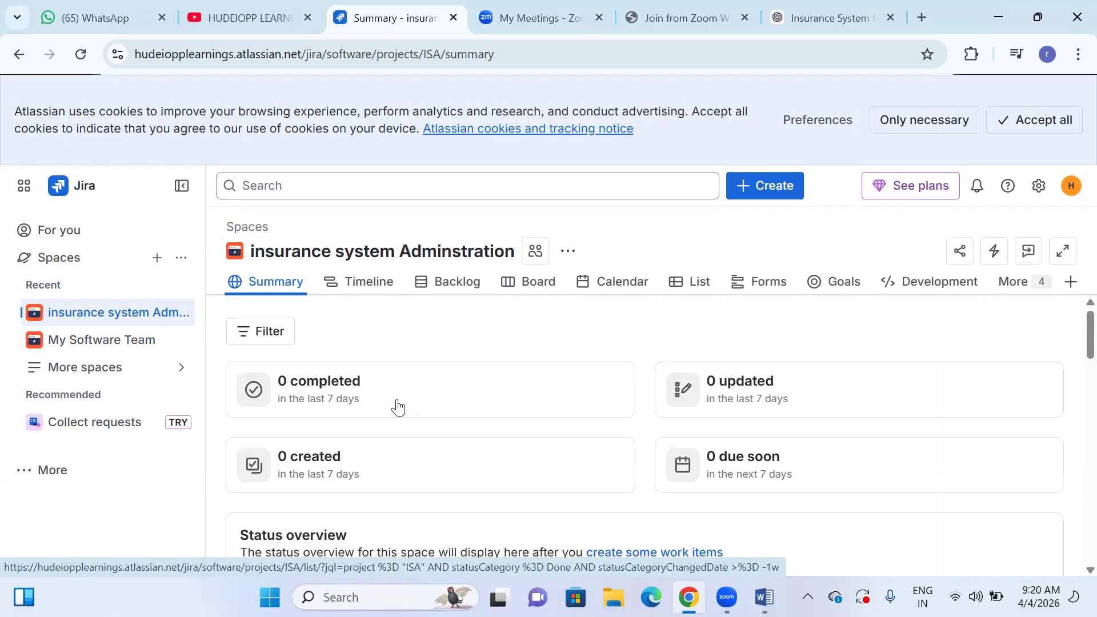
{"action": "scroll", "coordinate": [409, 383], "scroll_direction": "down", "scroll_amount": 2}
{"action": "scroll", "coordinate": [411, 388], "scroll_direction": "down", "scroll_amount": 5}
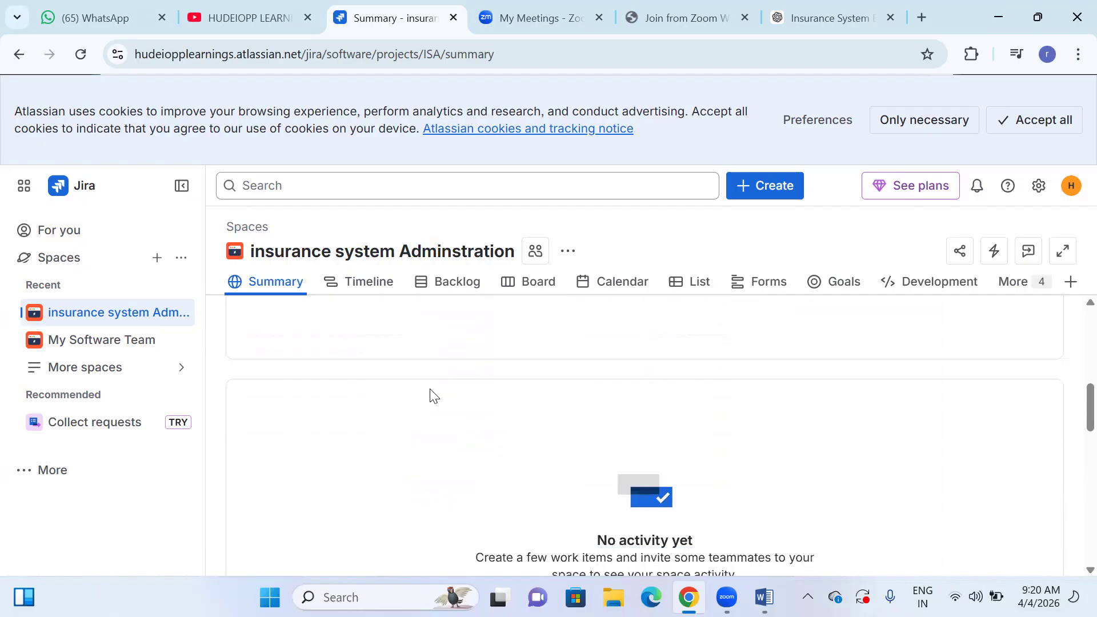
{"action": "scroll", "coordinate": [430, 394], "scroll_direction": "down", "scroll_amount": 6}
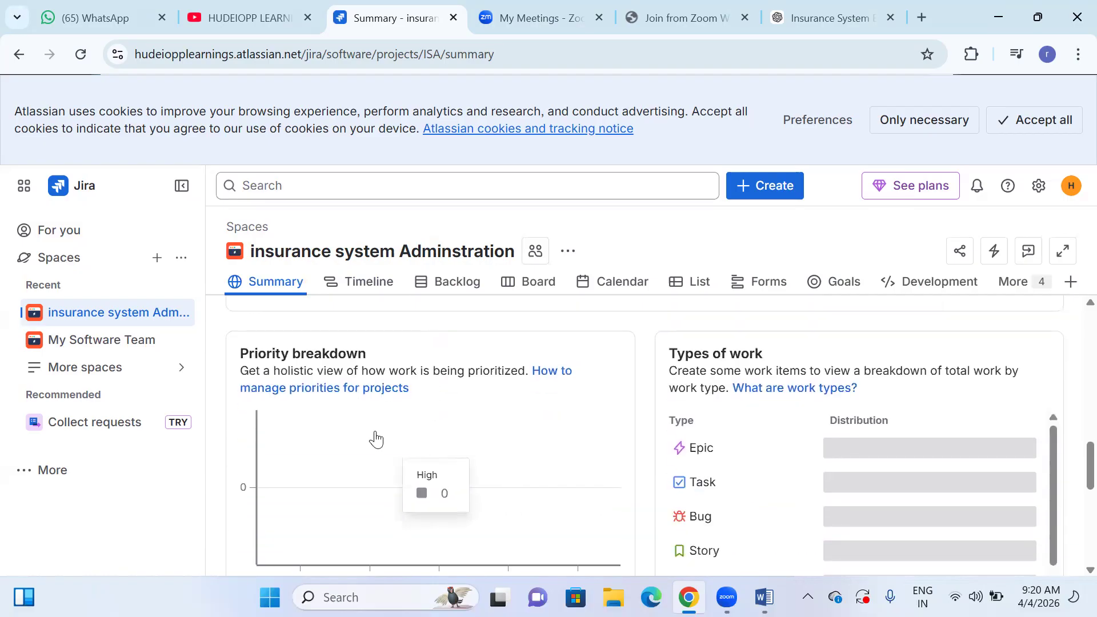
{"action": "scroll", "coordinate": [461, 419], "scroll_direction": "down", "scroll_amount": 2}
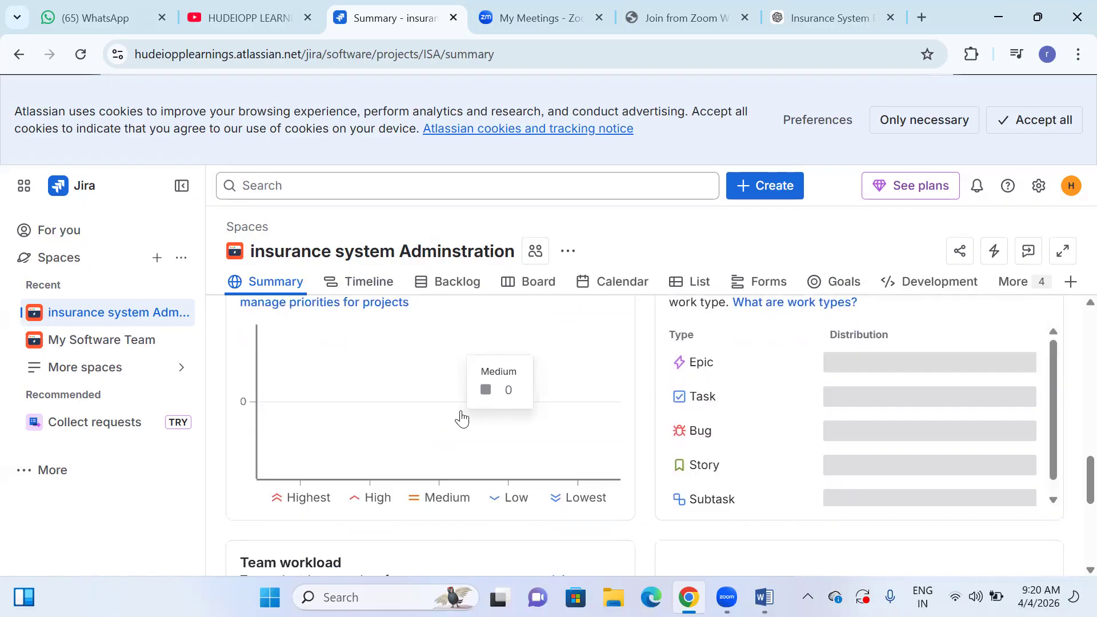
{"action": "scroll", "coordinate": [461, 419], "scroll_direction": "up", "scroll_amount": 2}
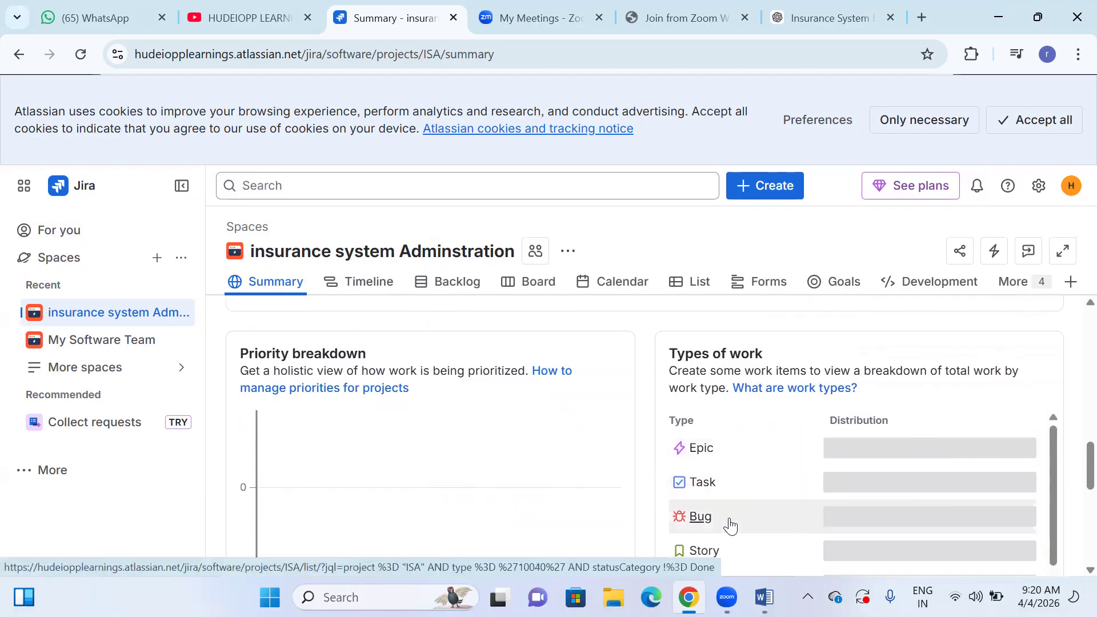
{"action": "scroll", "coordinate": [728, 523], "scroll_direction": "down", "scroll_amount": 1}
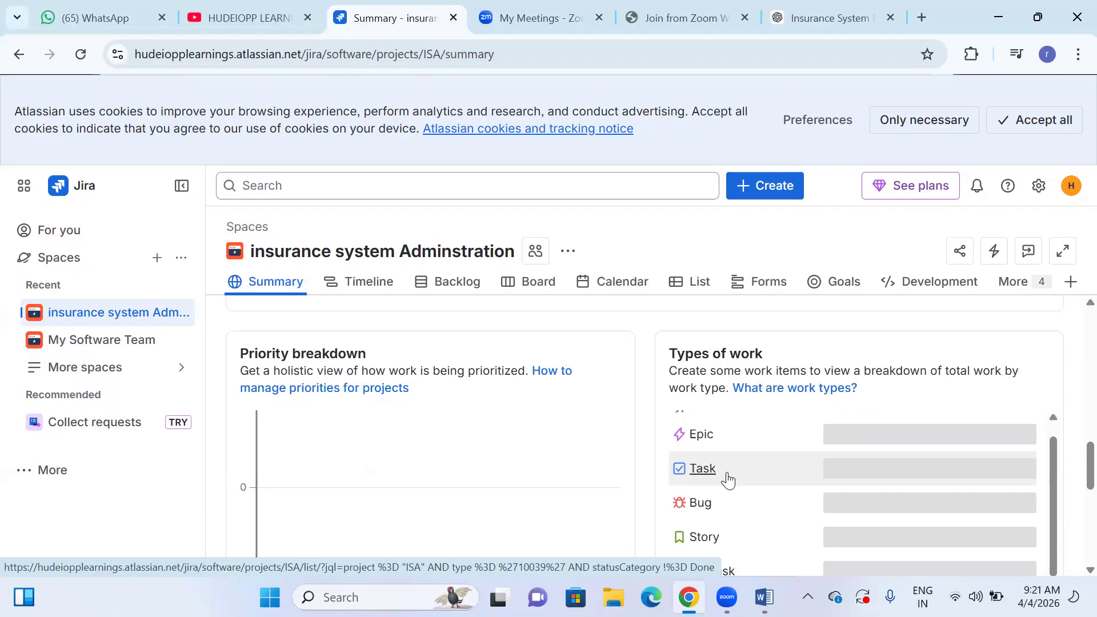
{"action": "scroll", "coordinate": [469, 457], "scroll_direction": "down", "scroll_amount": 5}
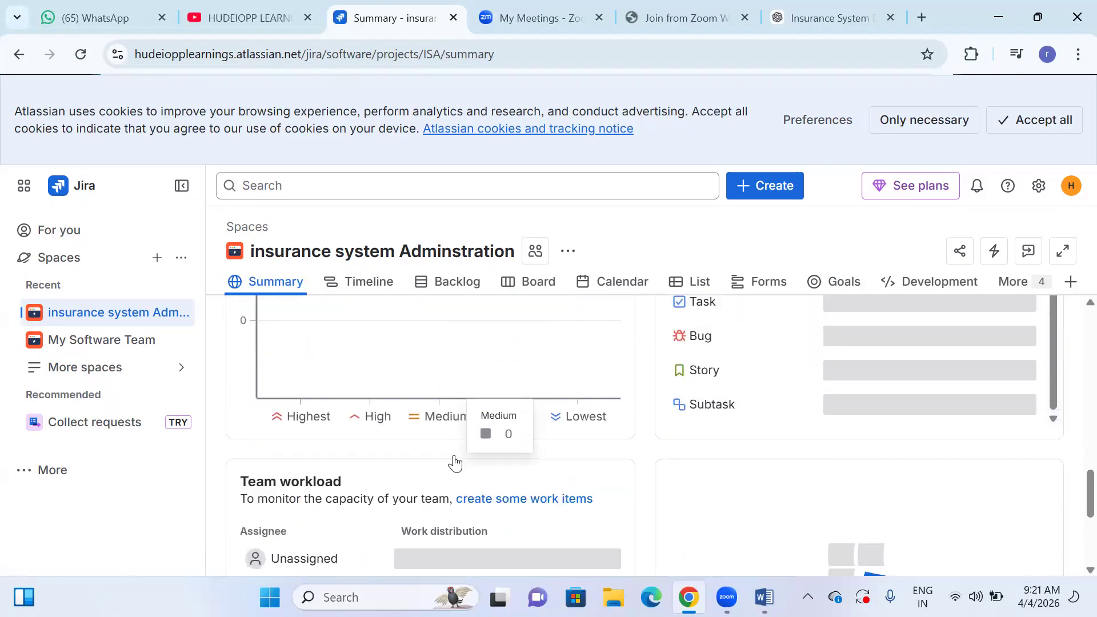
{"action": "scroll", "coordinate": [379, 423], "scroll_direction": "down", "scroll_amount": 2}
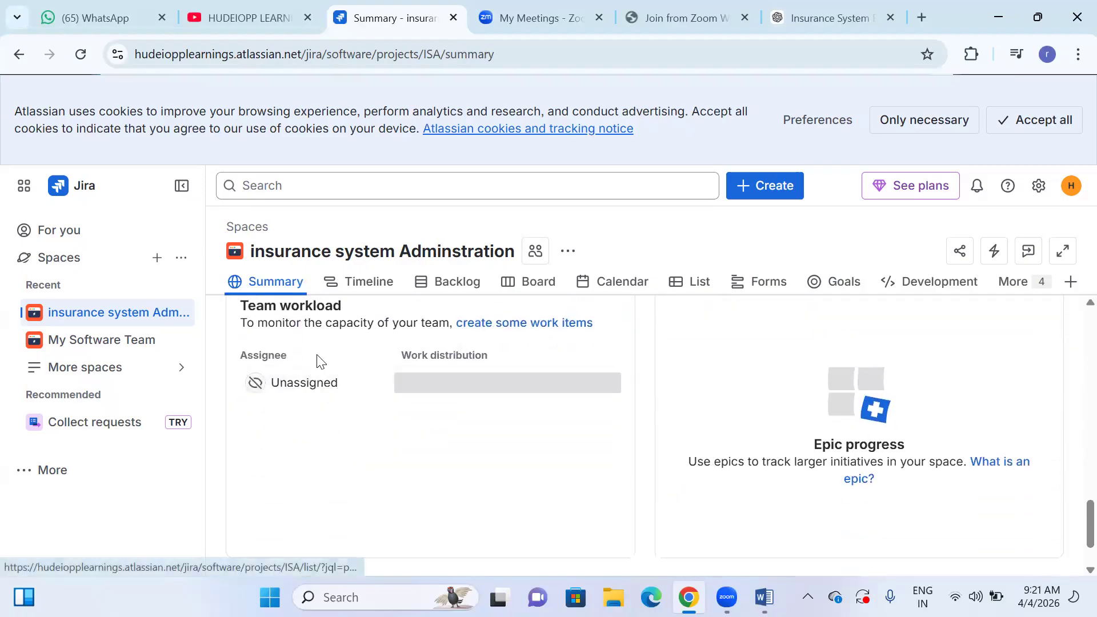
{"action": "scroll", "coordinate": [352, 437], "scroll_direction": "down", "scroll_amount": 2}
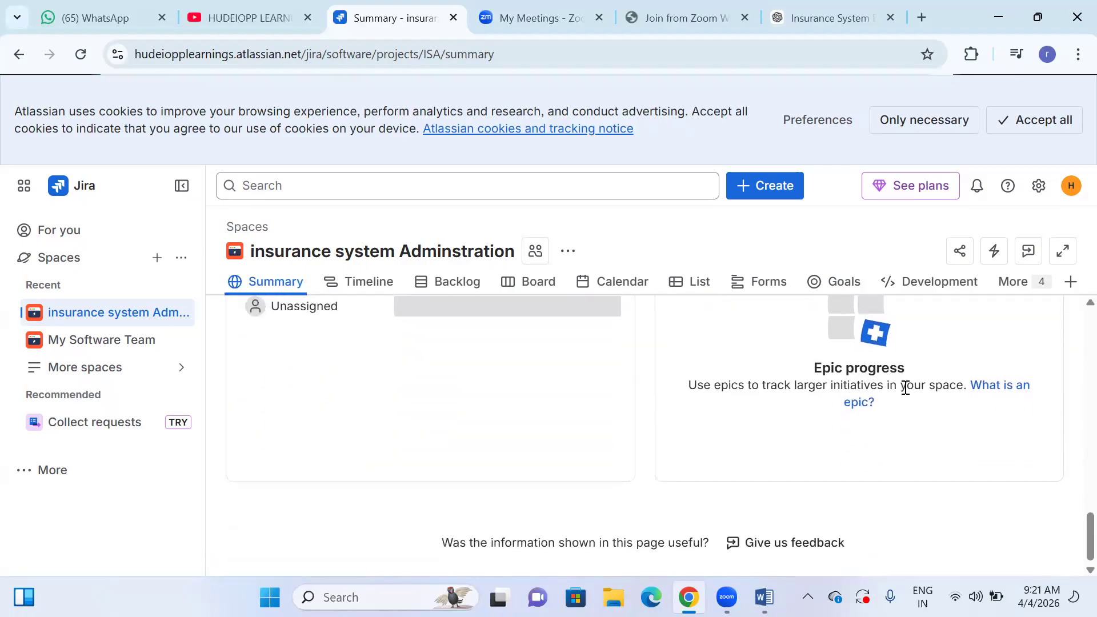
{"action": "scroll", "coordinate": [834, 459], "scroll_direction": "up", "scroll_amount": 10}
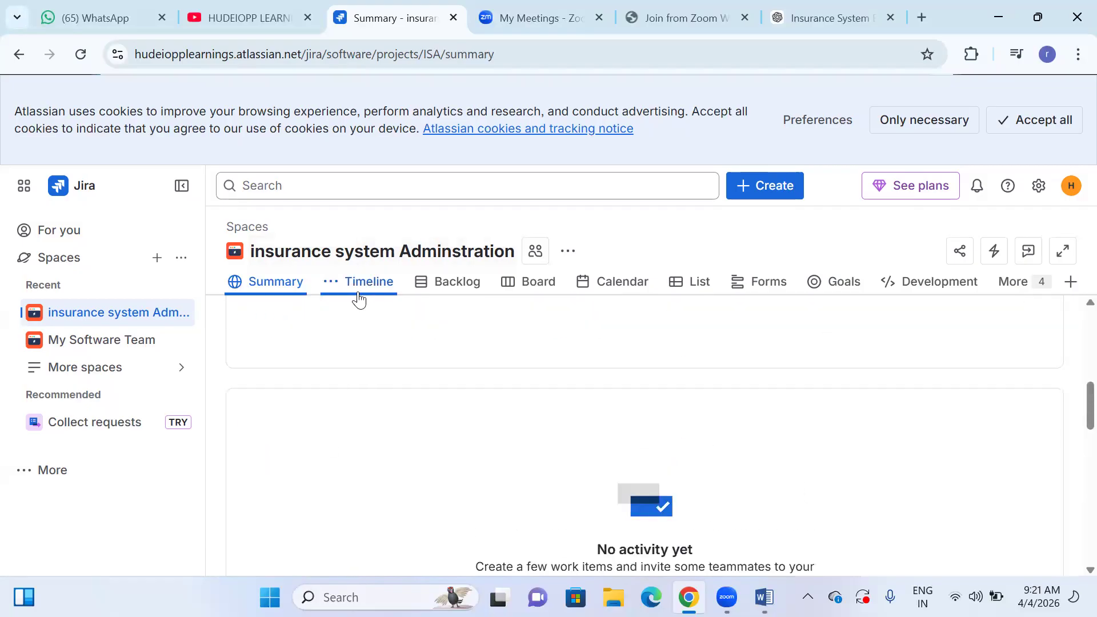
- Open the space's Timeline view, switch to the Word document and read through the EPIC 1 section
{"action": "left_click", "coordinate": [367, 284]}
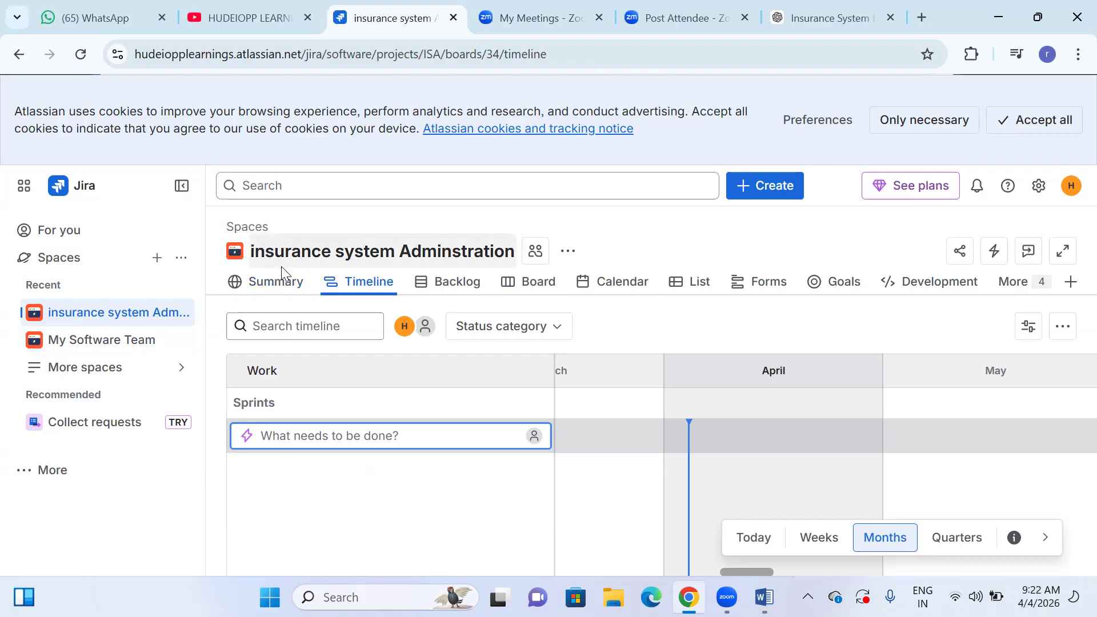
{"action": "left_click", "coordinate": [765, 597]}
{"action": "left_click", "coordinate": [252, 239]}
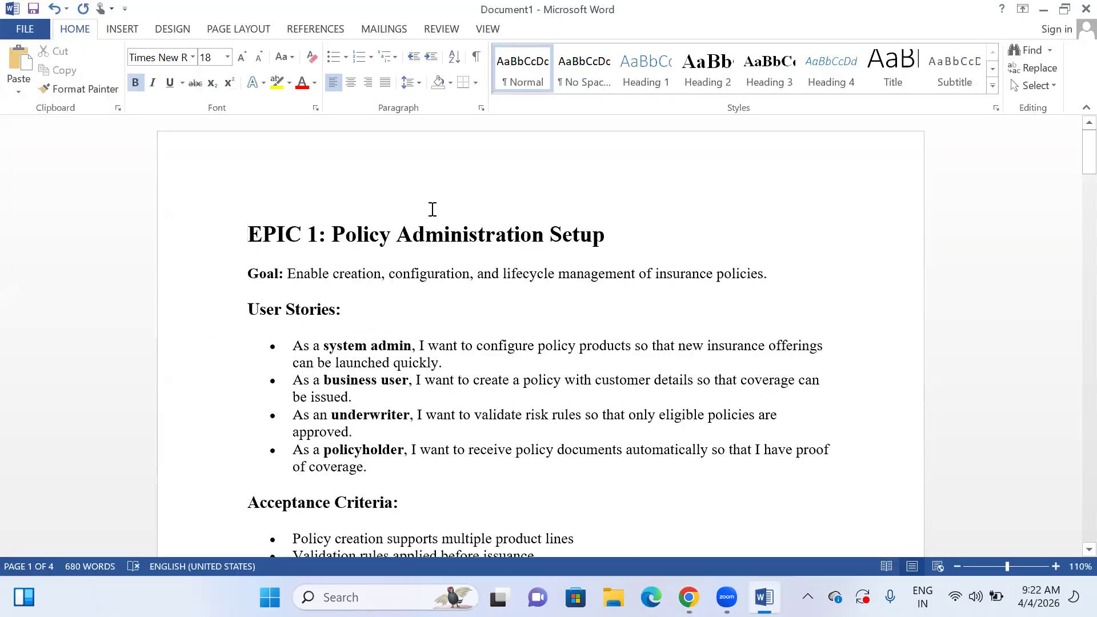
{"action": "key", "text": "alt+Tab"}
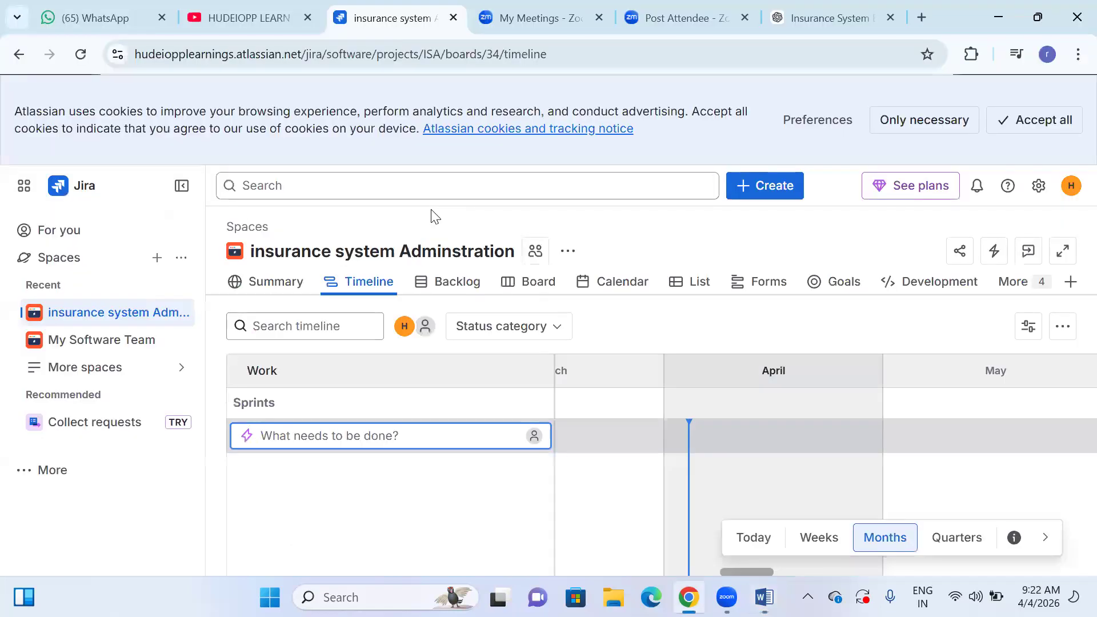
{"action": "key", "text": "alt+Tab"}
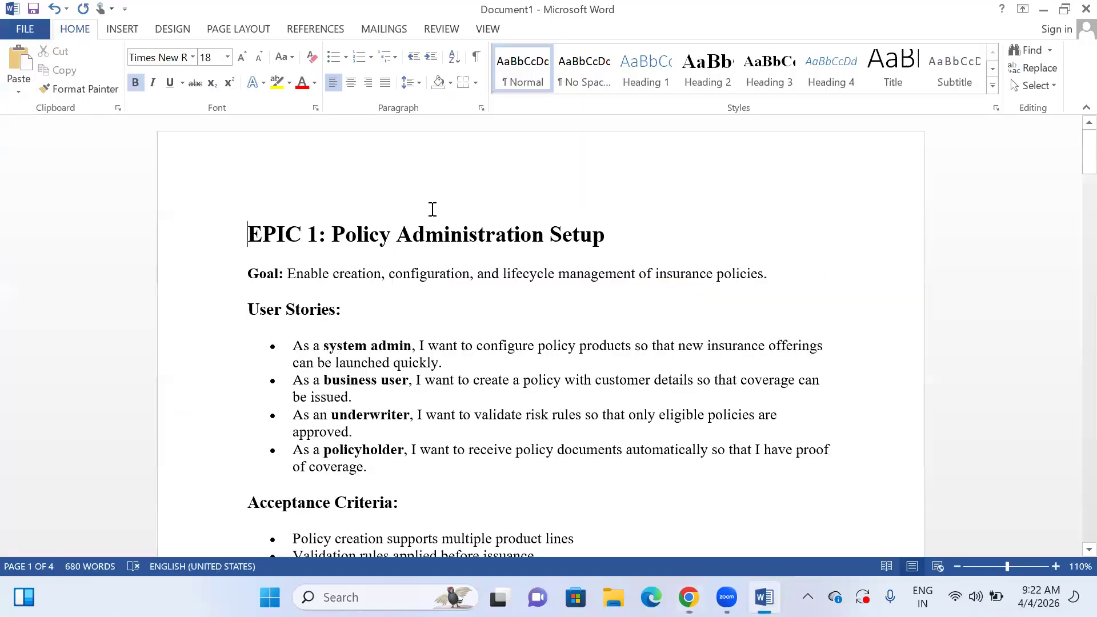
{"action": "key", "text": "Down"}
{"action": "key", "text": "Down"}
{"action": "key", "text": "Down"}
{"action": "key", "text": "Down"}
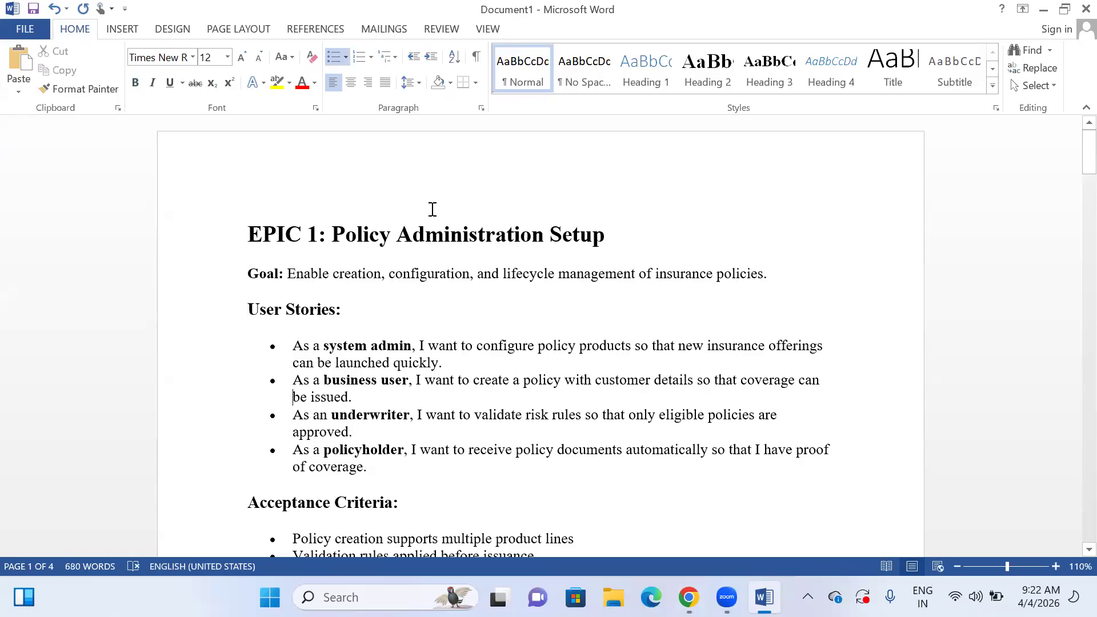
{"action": "key", "text": "Up"}
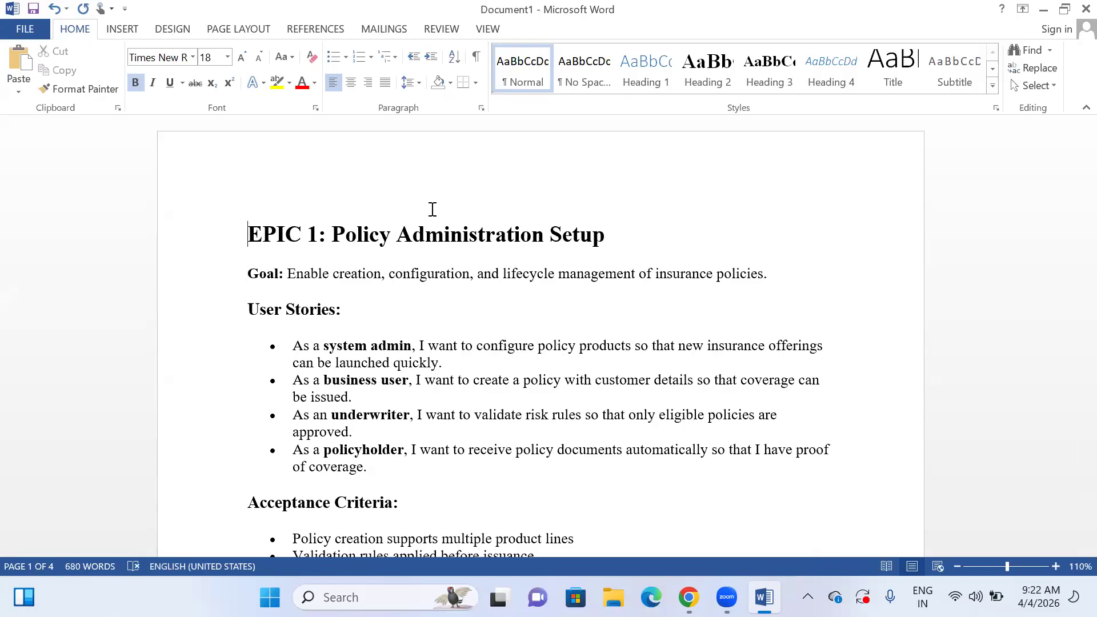
- Switch back to Jira and create a timeline epic named "Policy administration system", correcting the spelling of the title before saving
{"action": "key", "text": "alt+Tab"}
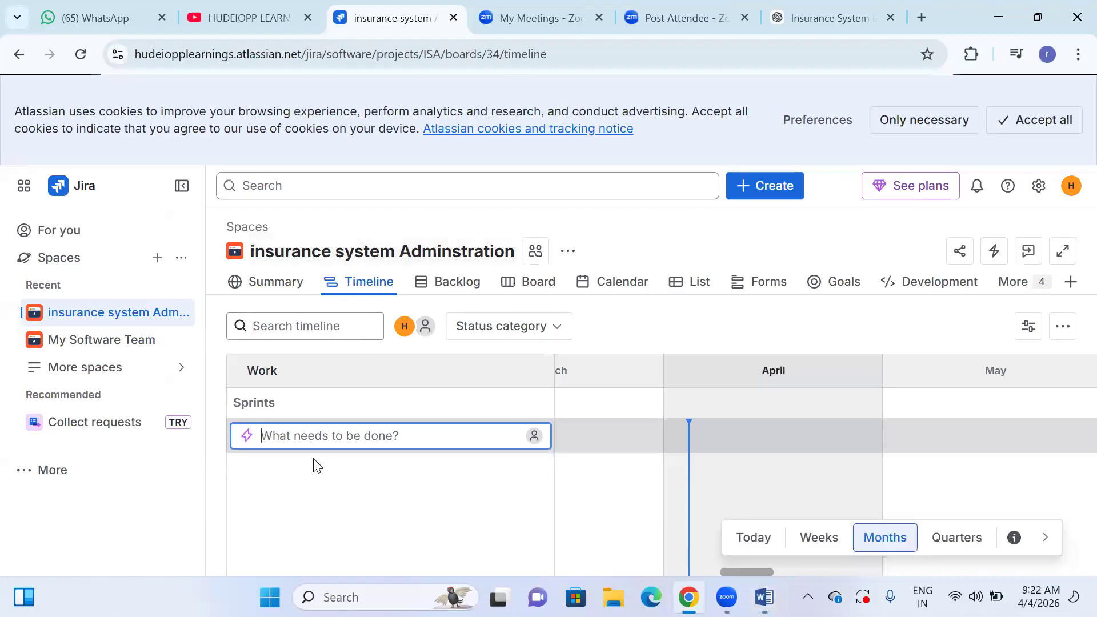
{"action": "type", "text": "Polciy a"}
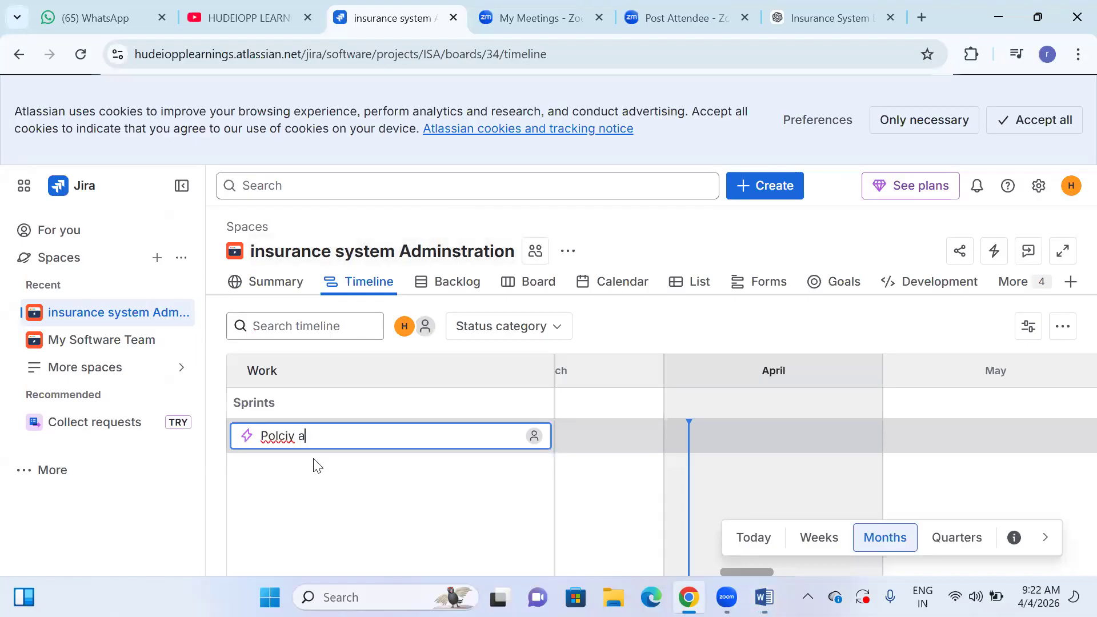
{"action": "key", "text": "BackSpace"}
{"action": "key", "text": "BackSpace"}
{"action": "key", "text": "BackSpace"}
{"action": "key", "text": "BackSpace"}
{"action": "key", "text": "BackSpace"}
{"action": "type", "text": "icy adminstartion system"}
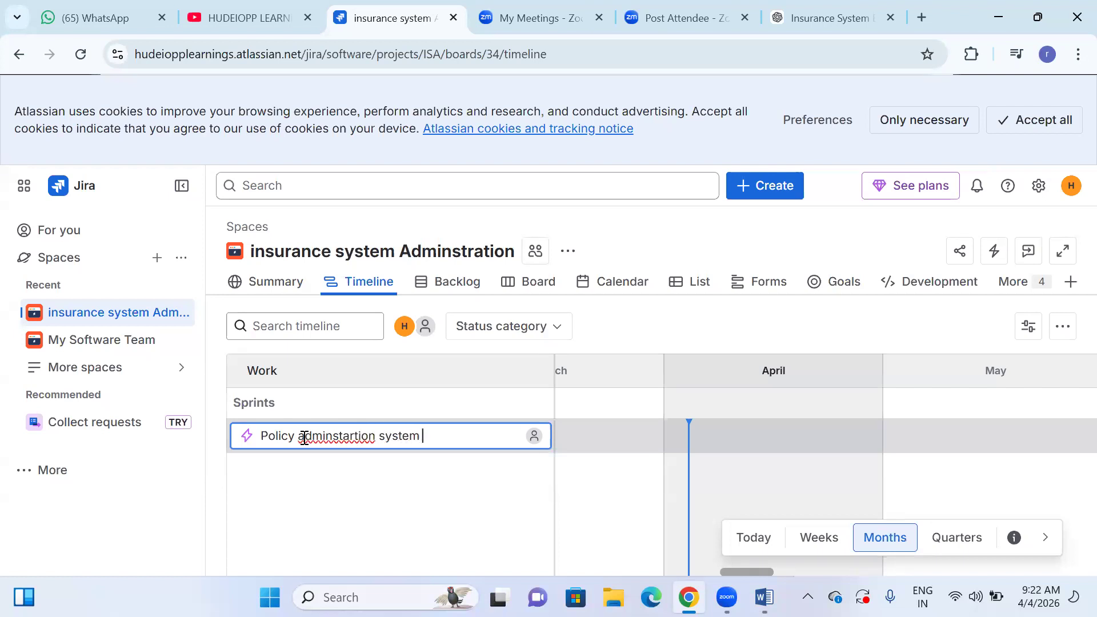
{"action": "right_click", "coordinate": [321, 436]}
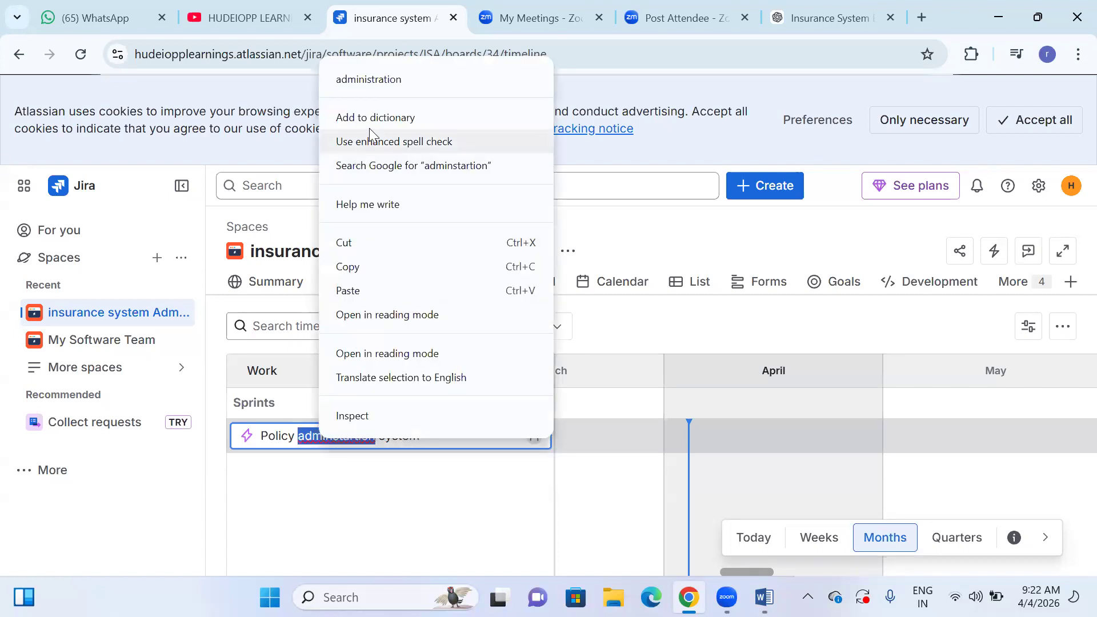
{"action": "left_click", "coordinate": [384, 80]}
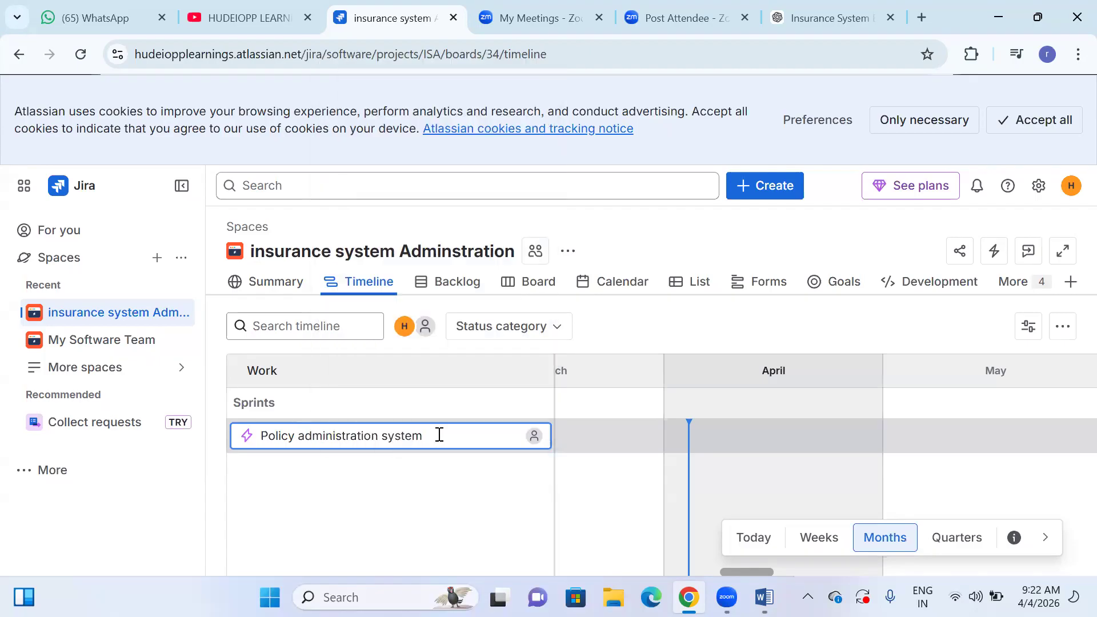
{"action": "key", "text": "Return"}
- Look up EPIC 2 in the Word document and create its epic on the Jira timeline as "customer and Account Management"
{"action": "key", "text": "alt+Tab"}
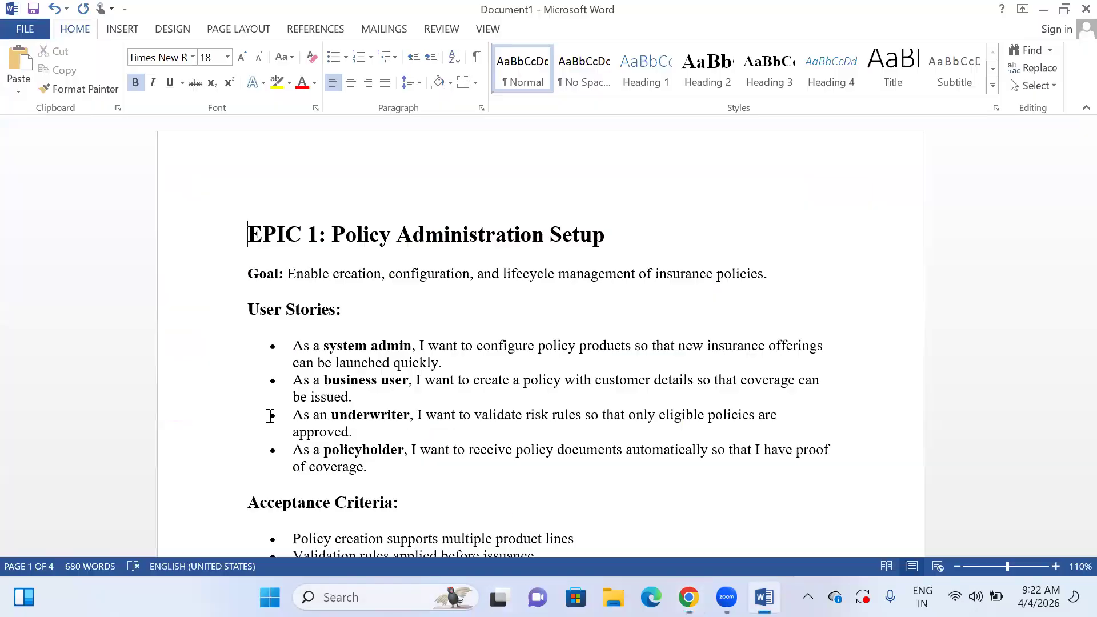
{"action": "scroll", "coordinate": [410, 412], "scroll_direction": "down", "scroll_amount": 5}
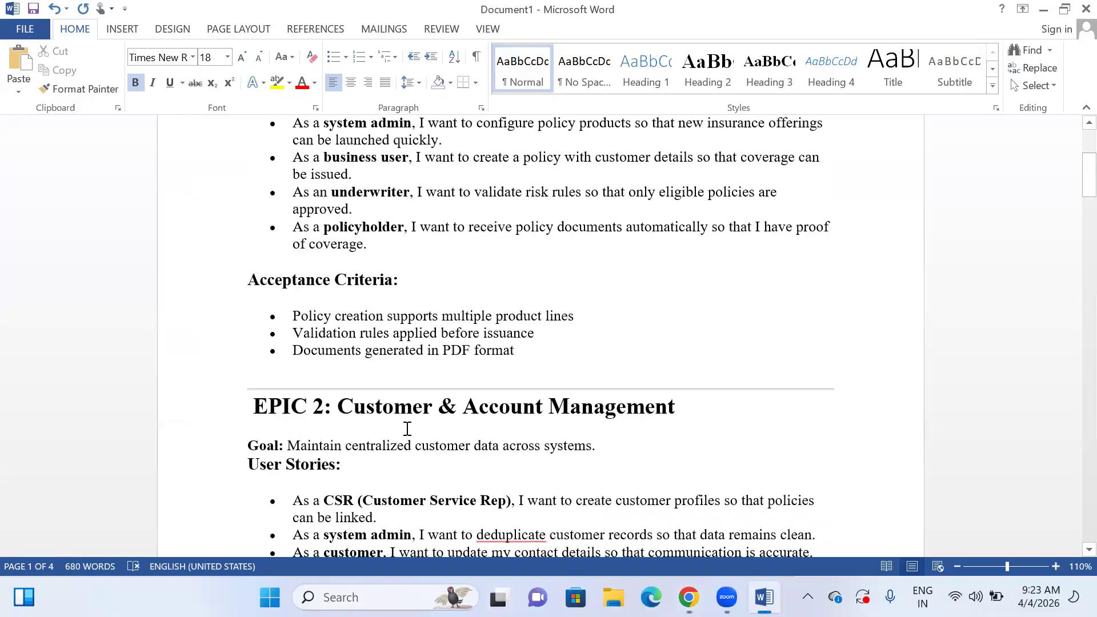
{"action": "key", "text": "alt+Tab"}
{"action": "type", "text": "cu"}
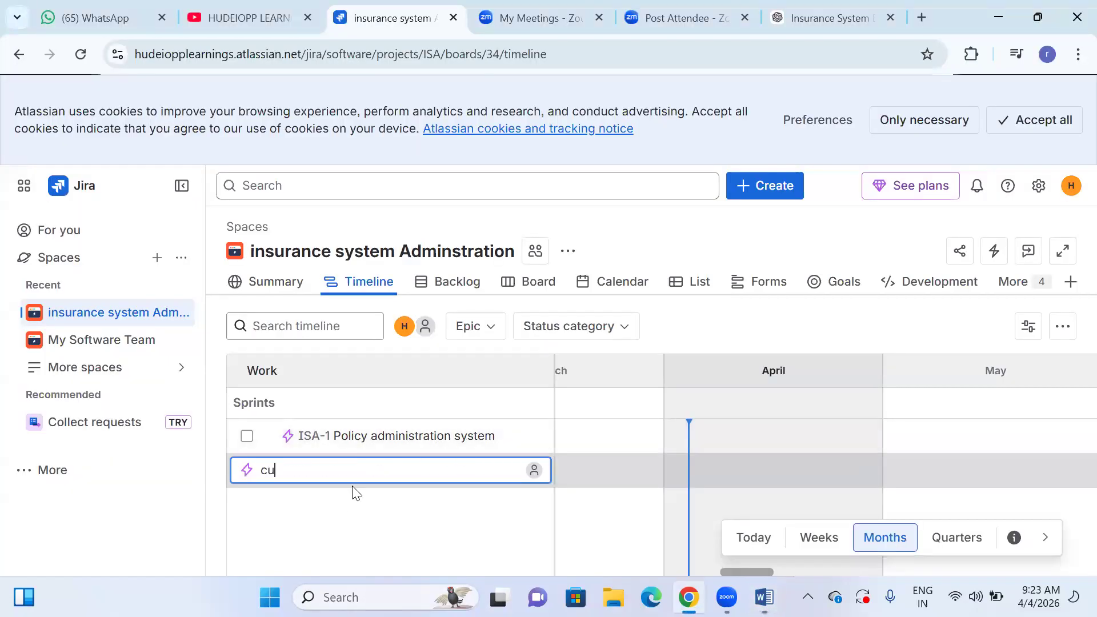
{"action": "type", "text": "stomer and Acciunt M"}
{"action": "key", "text": "BackSpace"}
{"action": "key", "text": "BackSpace"}
{"action": "key", "text": "BackSpace"}
{"action": "key", "text": "BackSpace"}
{"action": "type", "text": "t Management"}
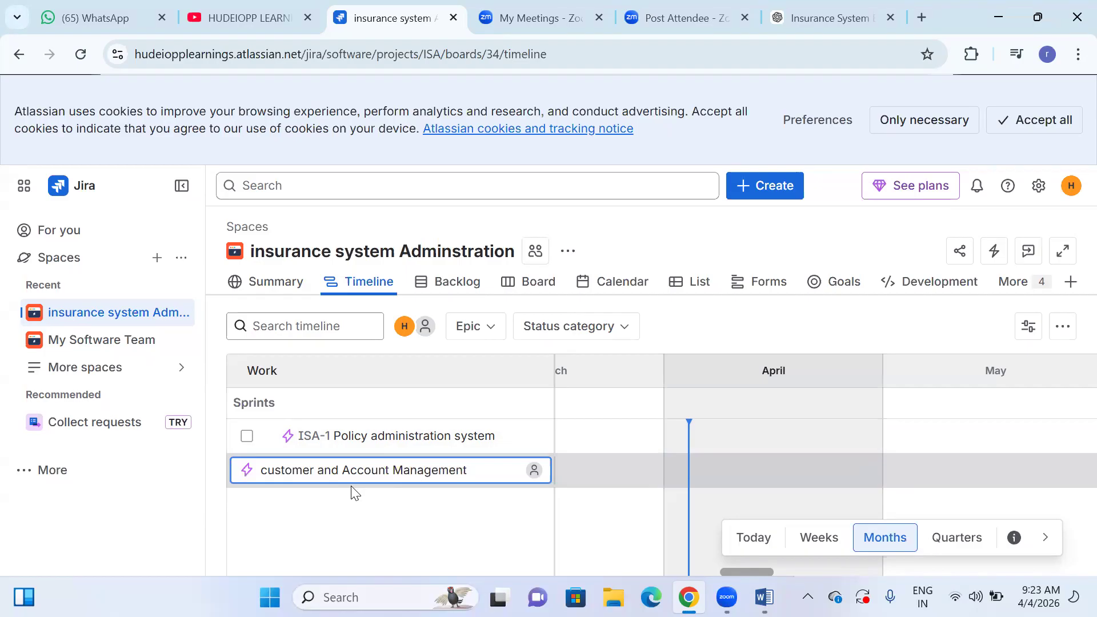
{"action": "key", "text": "Return"}
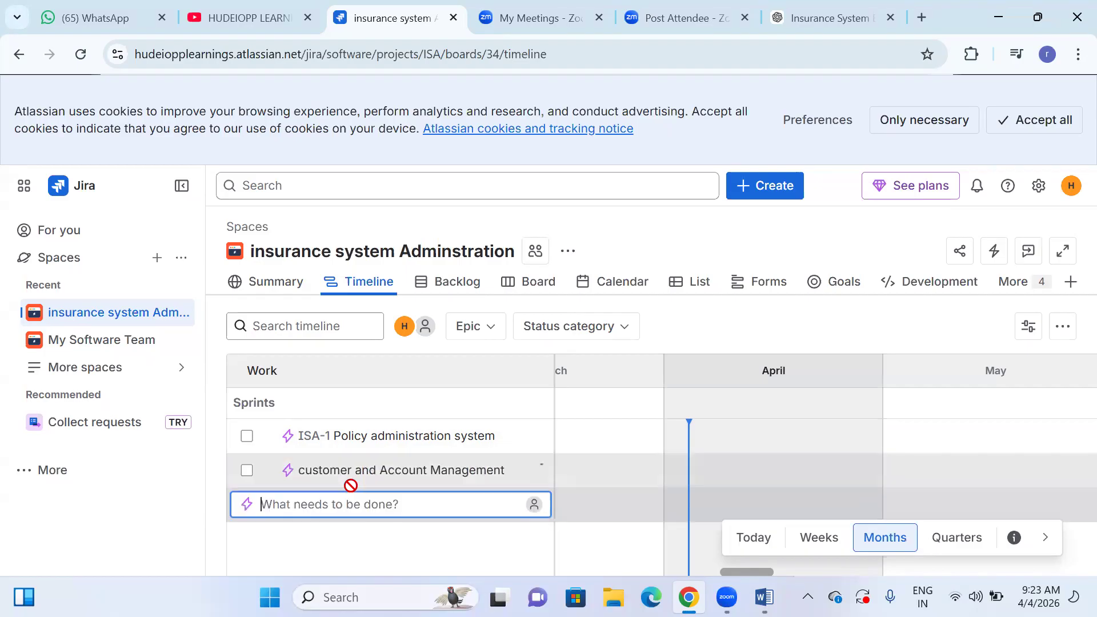
- Look up EPIC 3 in the Word document and create its epic on the Jira timeline as "Billing and Payments adminstration"
{"action": "key", "text": "alt+Tab"}
{"action": "scroll", "coordinate": [388, 417], "scroll_direction": "down", "scroll_amount": 6}
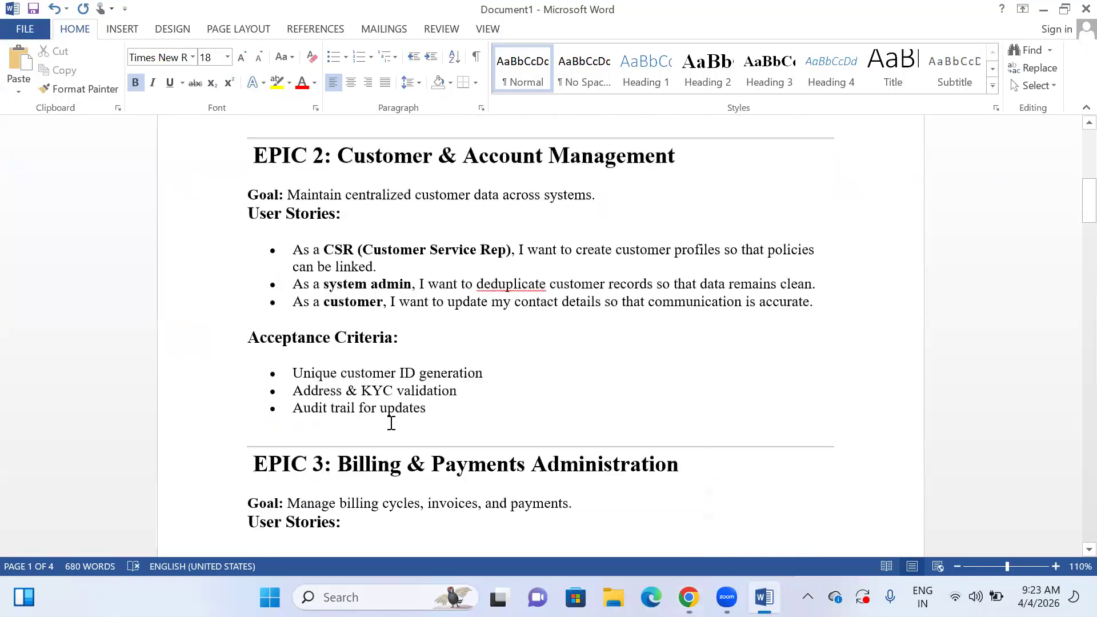
{"action": "key", "text": "alt+Tab"}
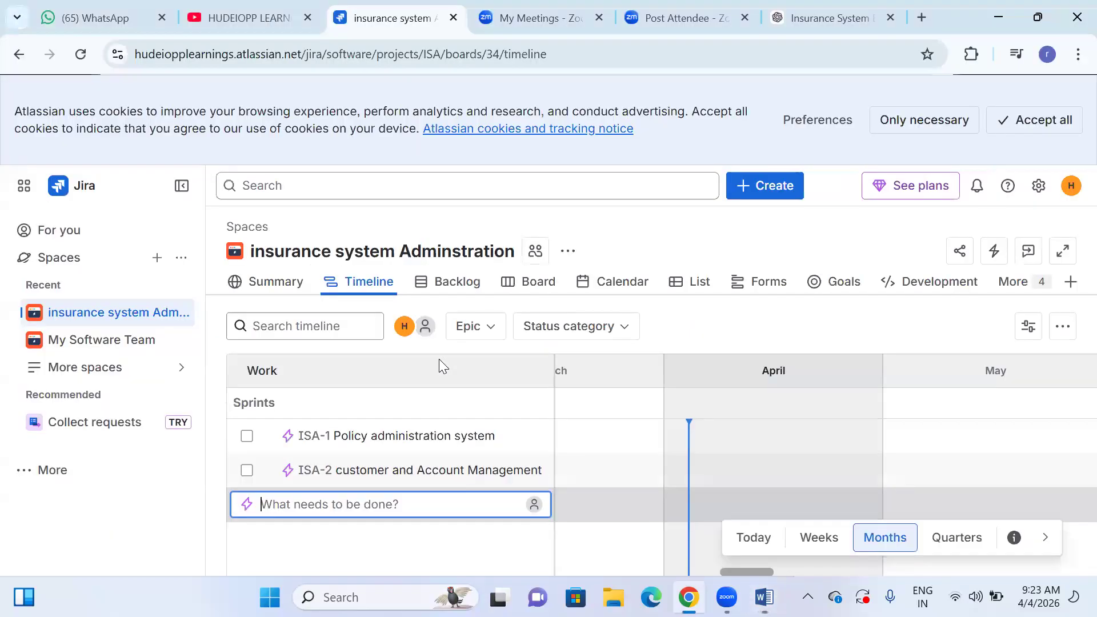
{"action": "type", "text": "Billin"}
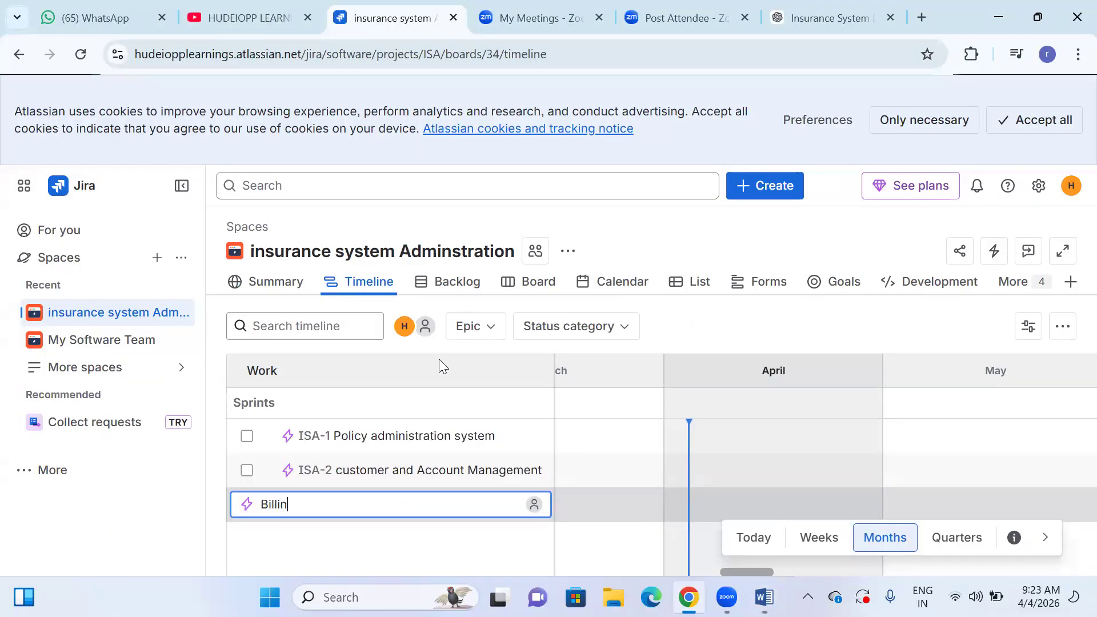
{"action": "type", "text": "g and pyen"}
{"action": "key", "text": "BackSpace"}
{"action": "key", "text": "BackSpace"}
{"action": "key", "text": "BackSpace"}
{"action": "type", "text": "Paymets"}
{"action": "key", "text": "BackSpace"}
{"action": "key", "text": "BackSpace"}
{"action": "key", "text": "BackSpace"}
{"action": "type", "text": "nts adminstartion"}
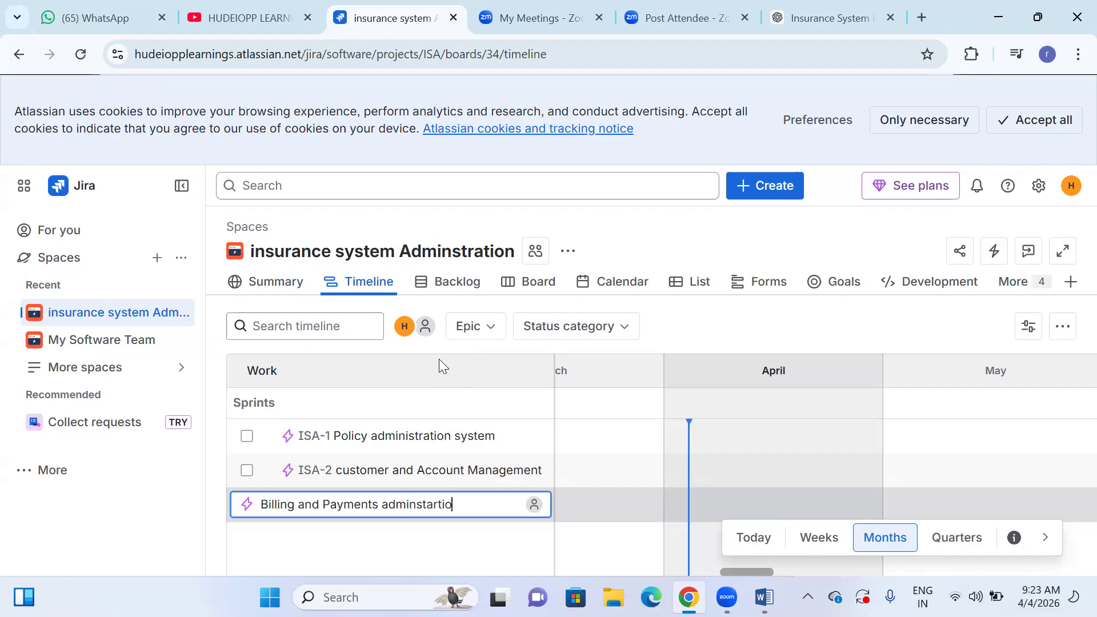
{"action": "key", "text": "BackSpace"}
{"action": "key", "text": "BackSpace"}
{"action": "key", "text": "BackSpace"}
{"action": "key", "text": "BackSpace"}
{"action": "key", "text": "BackSpace"}
{"action": "key", "text": "BackSpace"}
{"action": "type", "text": "ration"}
{"action": "key", "text": "Return"}
- Look up EPIC 4 in the Word document and create its epic on the Jira timeline as "claims adminstration"
{"action": "key", "text": "alt+Tab"}
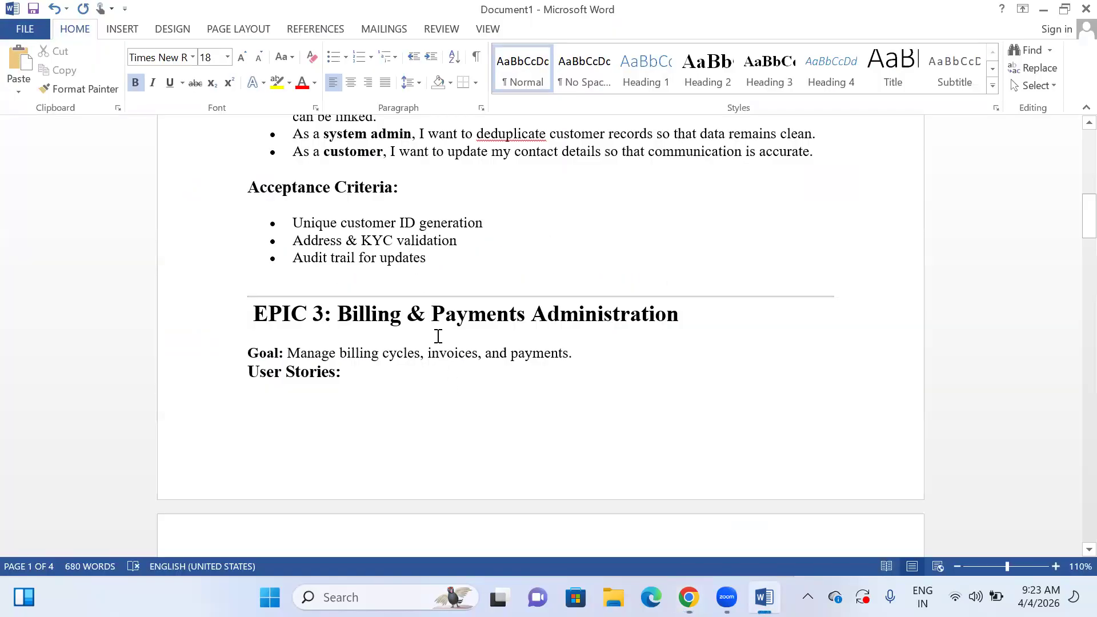
{"action": "key", "text": "alt+Tab"}
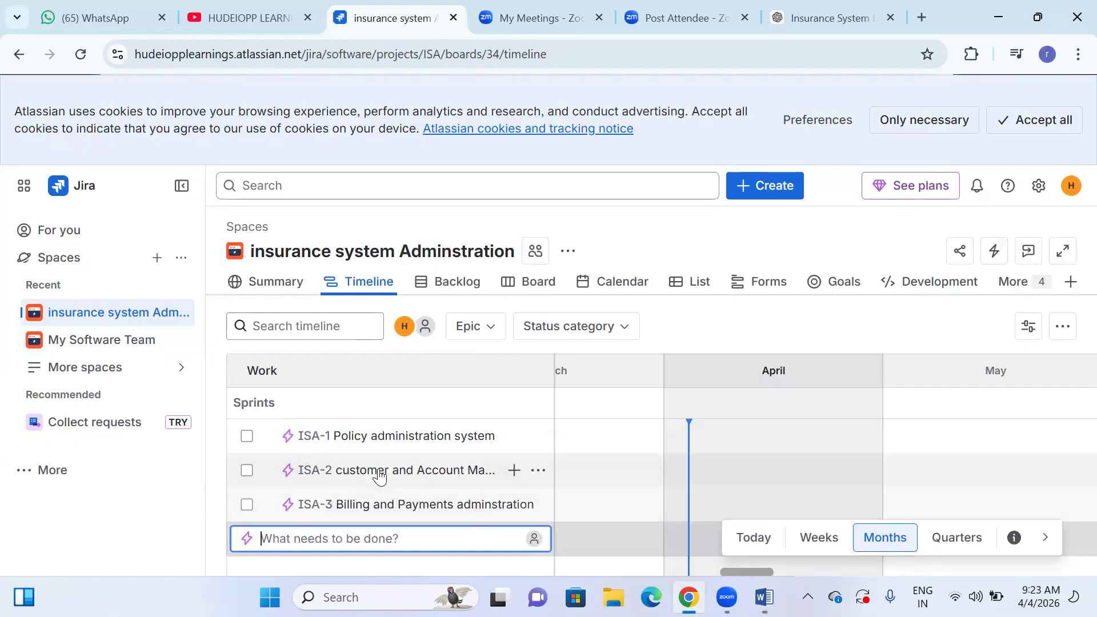
{"action": "key", "text": "alt+Tab"}
{"action": "scroll", "coordinate": [442, 449], "scroll_direction": "down", "scroll_amount": 8}
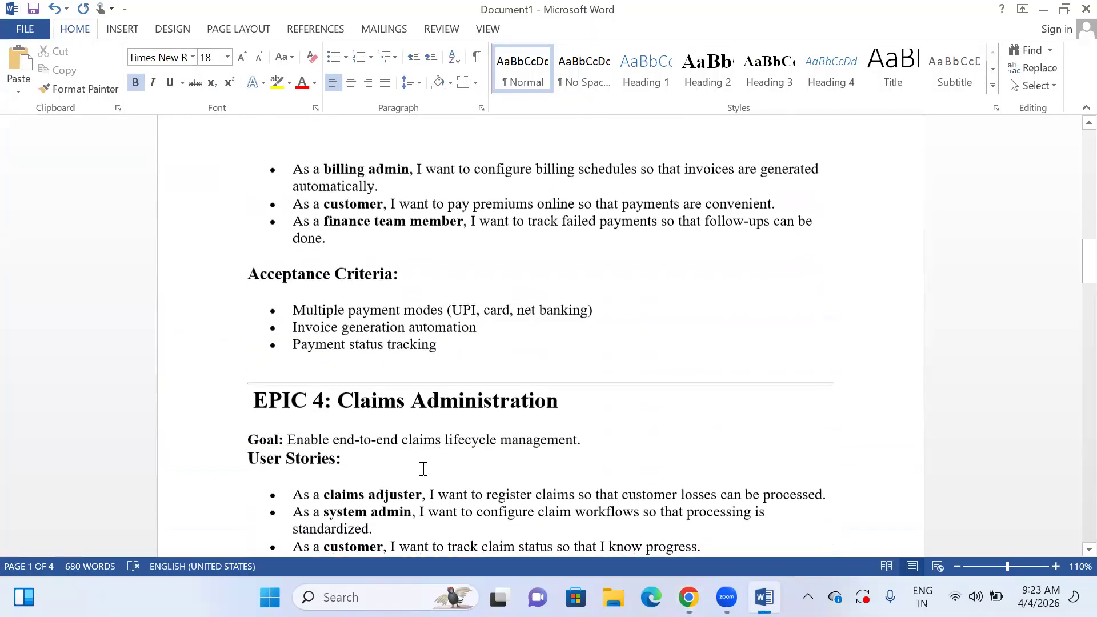
{"action": "key", "text": "alt+Tab"}
{"action": "type", "text": "claims a"}
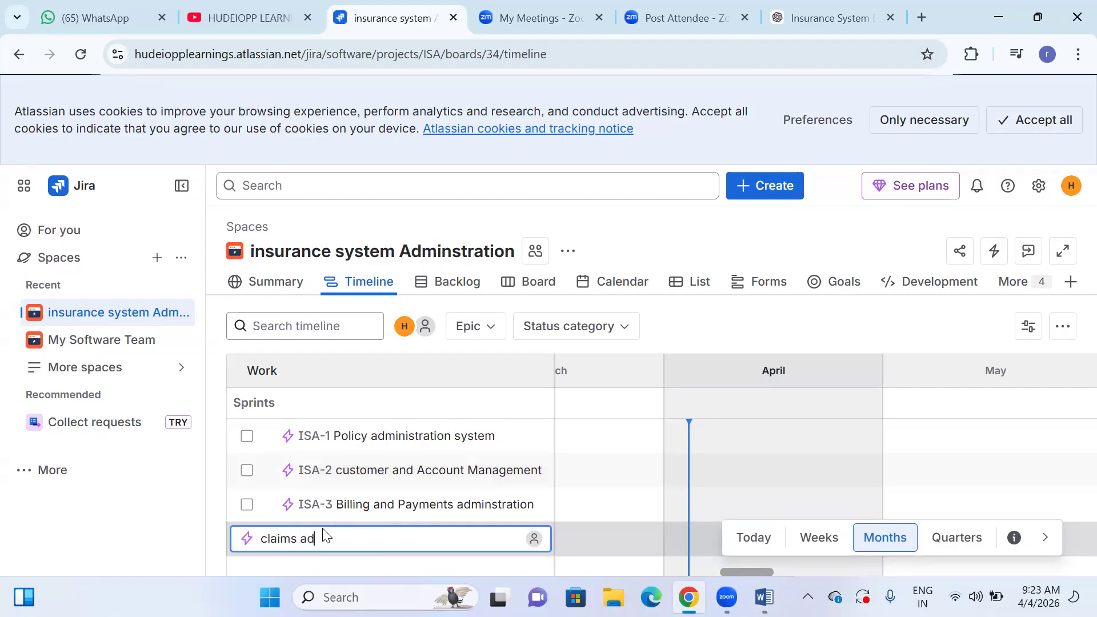
{"action": "type", "text": "dministration"}
{"action": "key", "text": "BackSpace"}
{"action": "key", "text": "BackSpace"}
{"action": "key", "text": "BackSpace"}
{"action": "key", "text": "BackSpace"}
{"action": "key", "text": "BackSpace"}
{"action": "type", "text": "ration"}
{"action": "key", "text": "Return"}
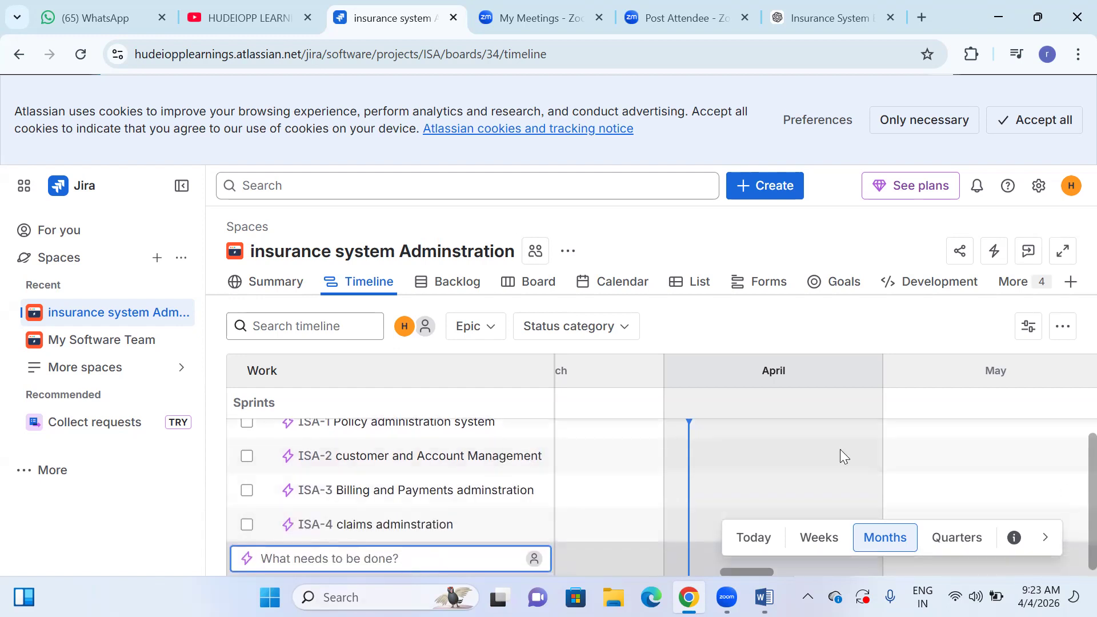
- Look up EPIC 5 in the Word document and create its epic on the Jira timeline as "Product configuration and Rules Engine"
{"action": "key", "text": "alt+Tab"}
{"action": "scroll", "coordinate": [459, 447], "scroll_direction": "down", "scroll_amount": 2}
{"action": "scroll", "coordinate": [459, 447], "scroll_direction": "down", "scroll_amount": 5}
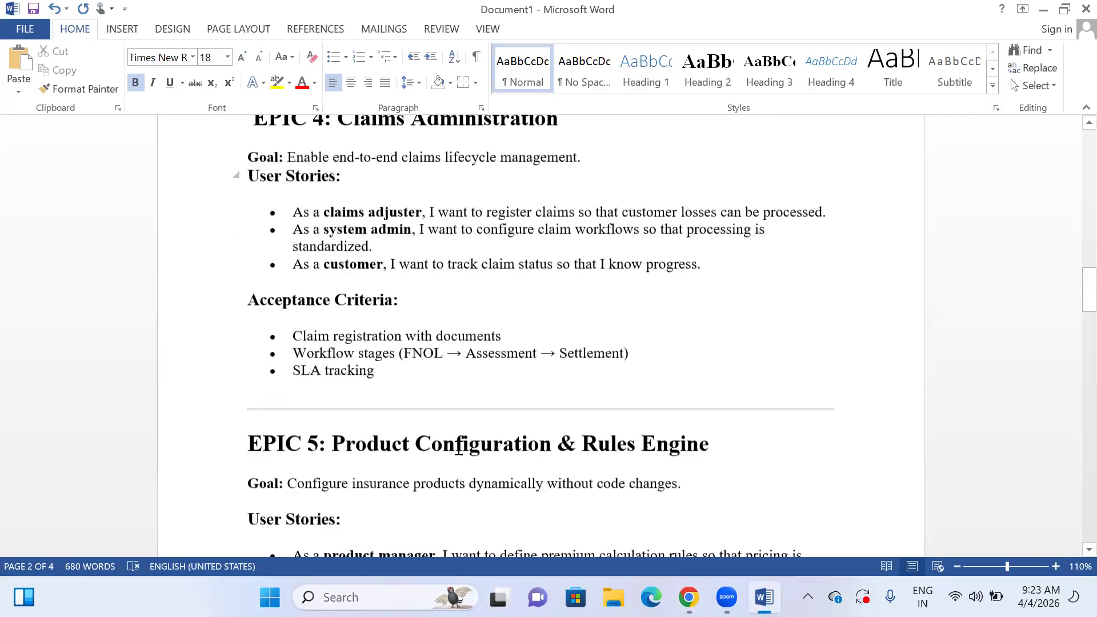
{"action": "key", "text": "alt+Tab"}
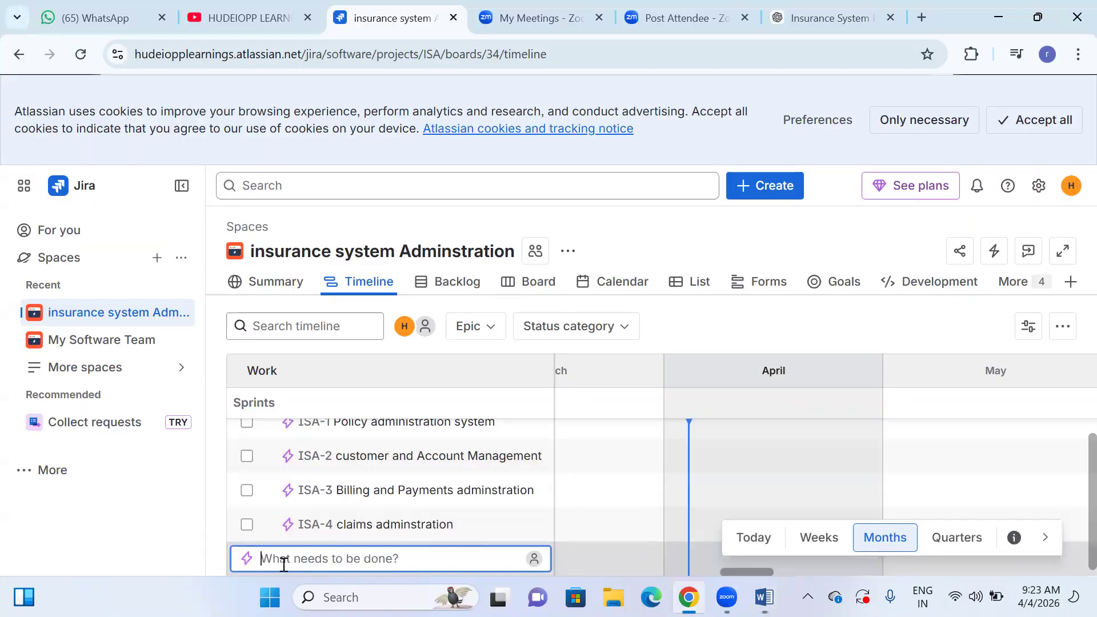
{"action": "type", "text": "Pro"}
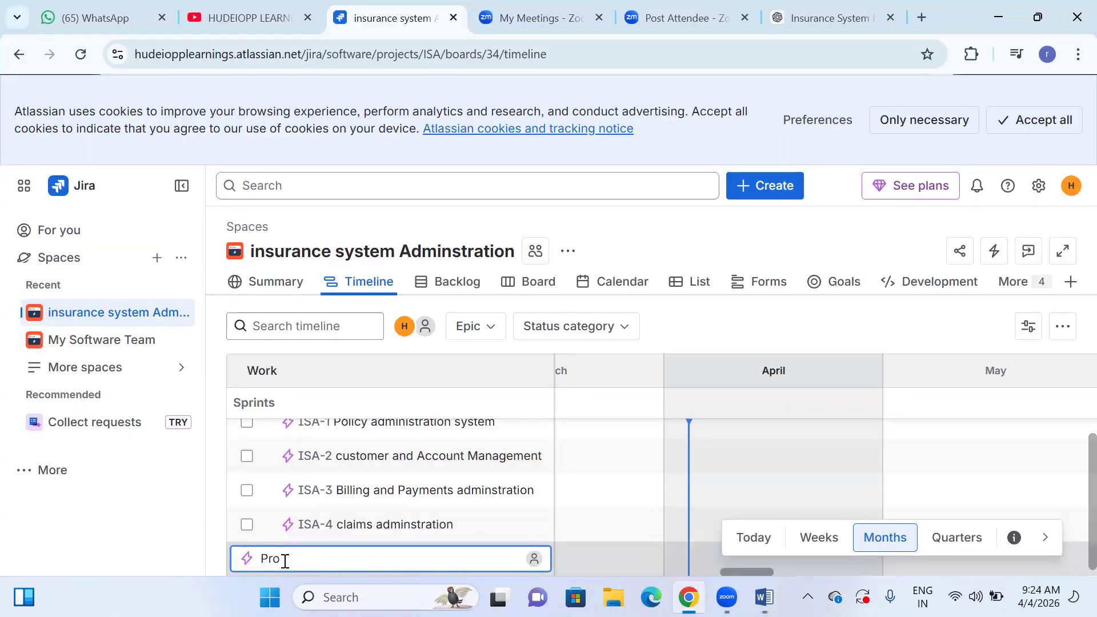
{"action": "type", "text": "ductc="}
{"action": "type", "text": " configur"}
{"action": "type", "text": "ation and R"}
{"action": "type", "text": "ules"}
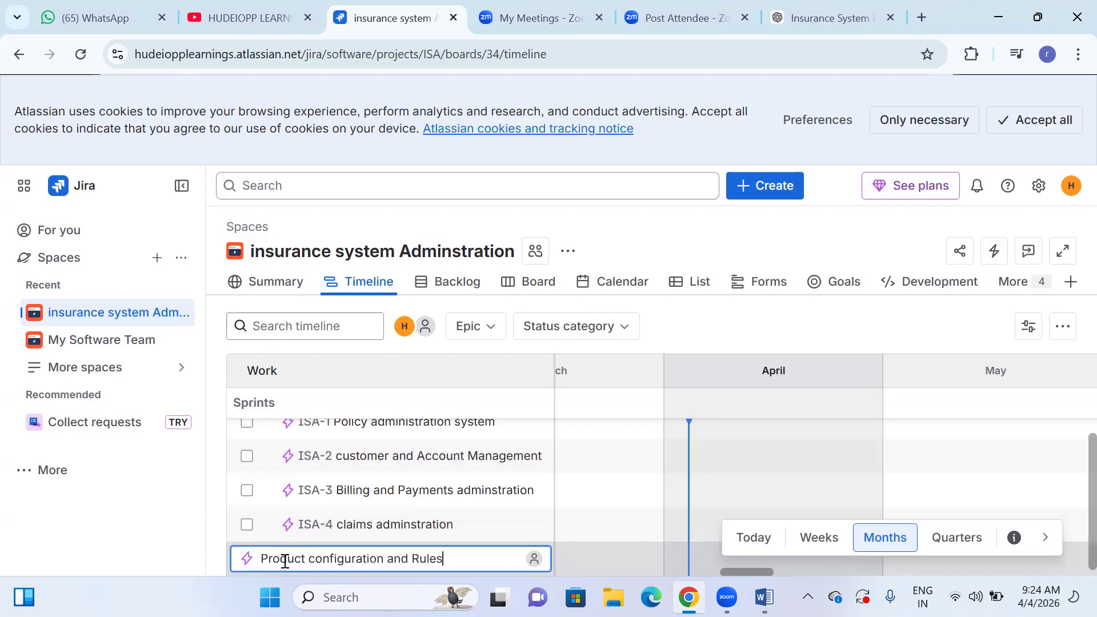
{"action": "type", "text": " Engine"}
{"action": "key", "text": "Return"}
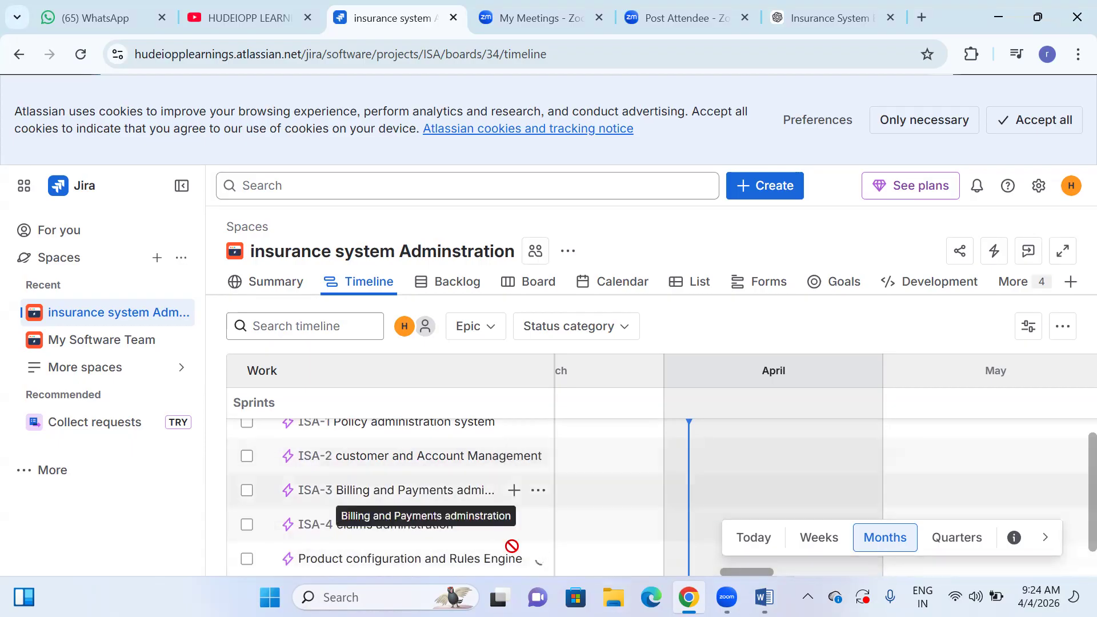
- Look up EPIC 6 in the Word document and create its epic on the Jira timeline as "User Access and security administration", correcting the spelling before saving
{"action": "key", "text": "alt+Tab"}
{"action": "scroll", "coordinate": [398, 452], "scroll_direction": "down", "scroll_amount": 10}
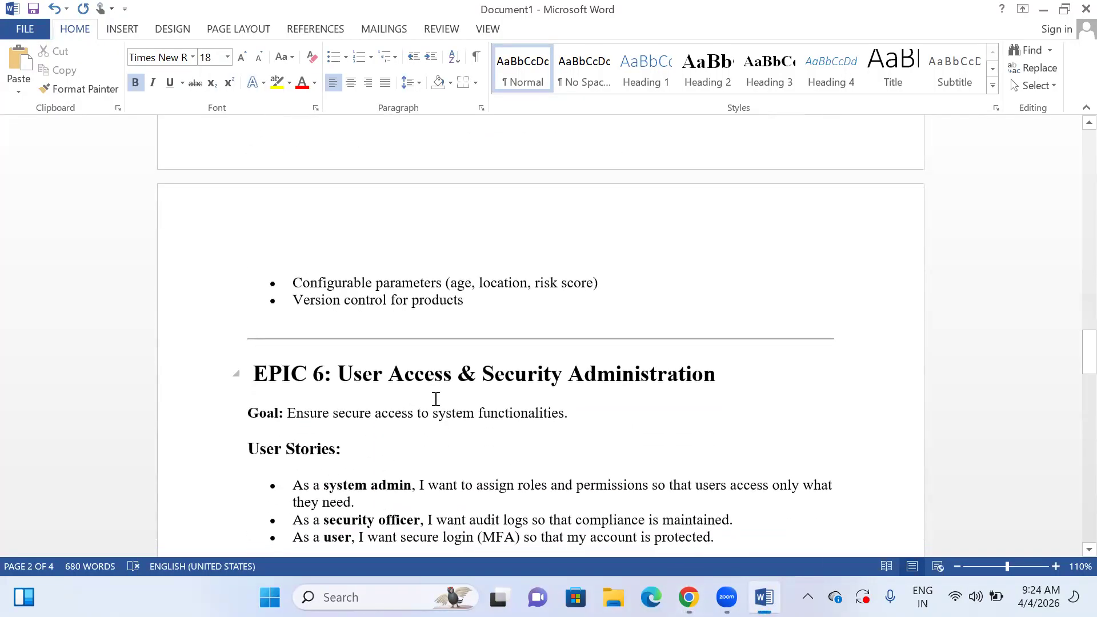
{"action": "key", "text": "alt+Tab"}
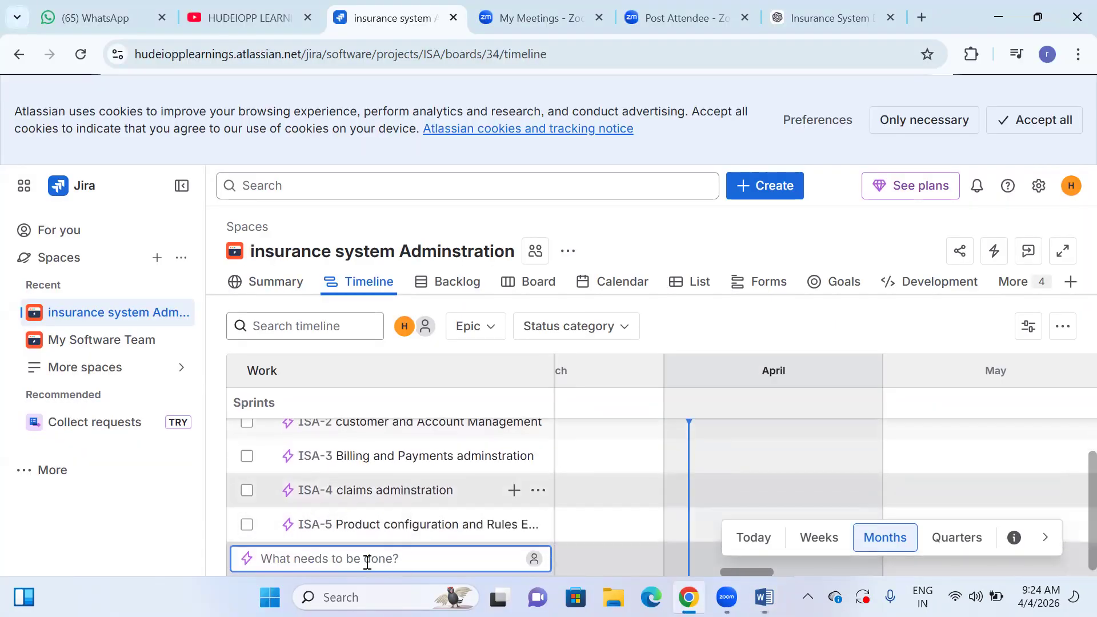
{"action": "type", "text": "User Access n"}
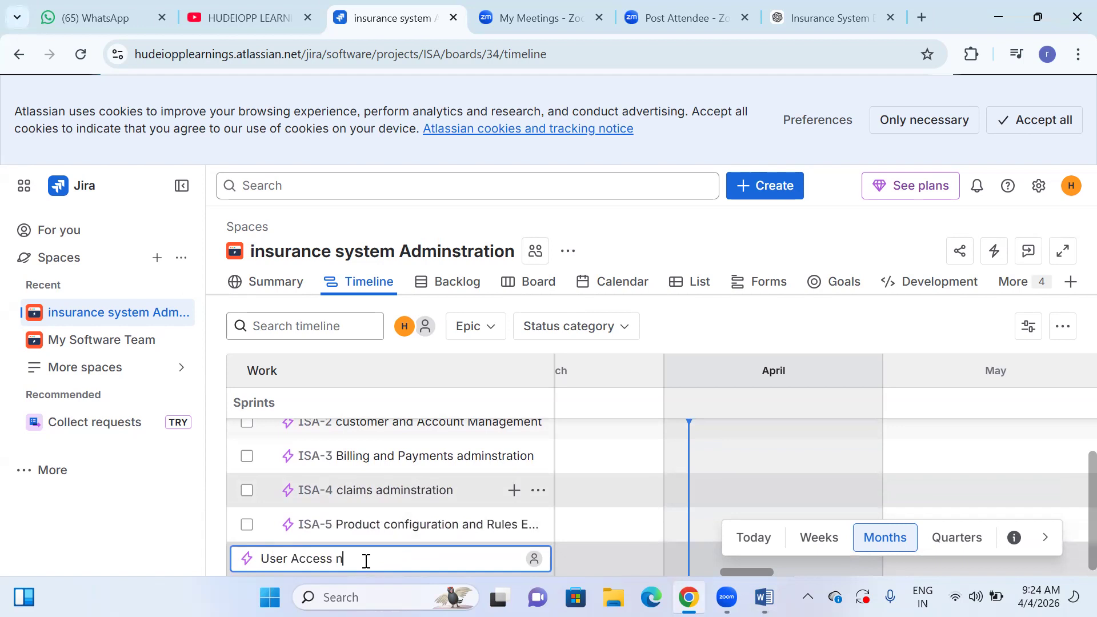
{"action": "type", "text": "and securt"}
{"action": "type", "text": "y"}
{"action": "key", "text": "BackSpace"}
{"action": "key", "text": "BackSpace"}
{"action": "type", "text": "ity admins"}
{"action": "type", "text": "ration"}
{"action": "key", "text": "BackSpace"}
{"action": "key", "text": "BackSpace"}
{"action": "type", "text": "ration"}
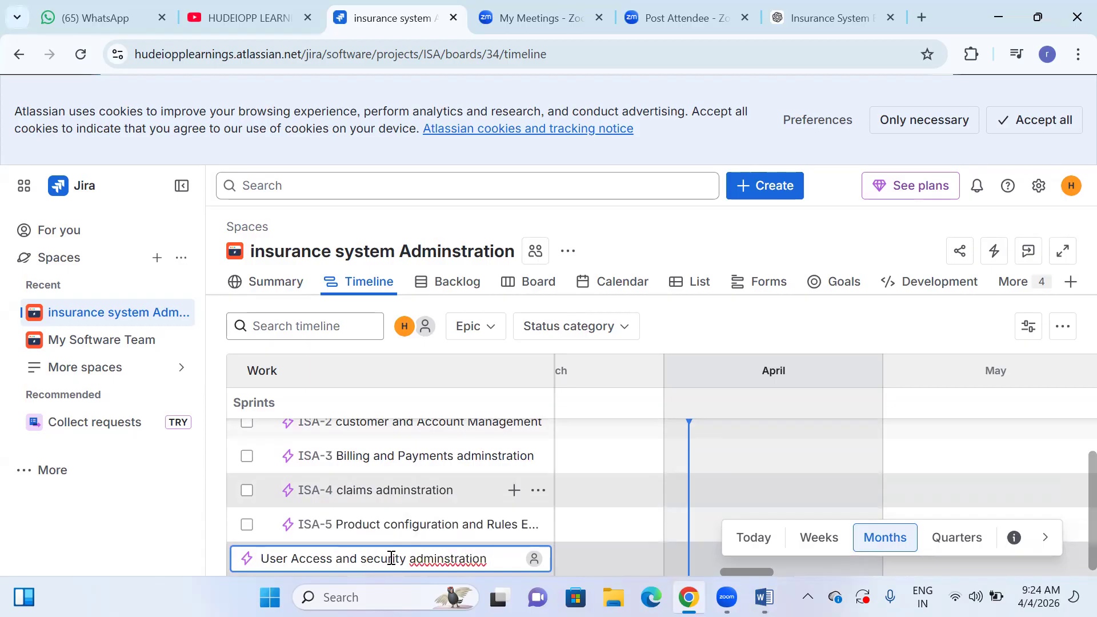
{"action": "right_click", "coordinate": [427, 560]}
{"action": "left_click", "coordinate": [469, 200]}
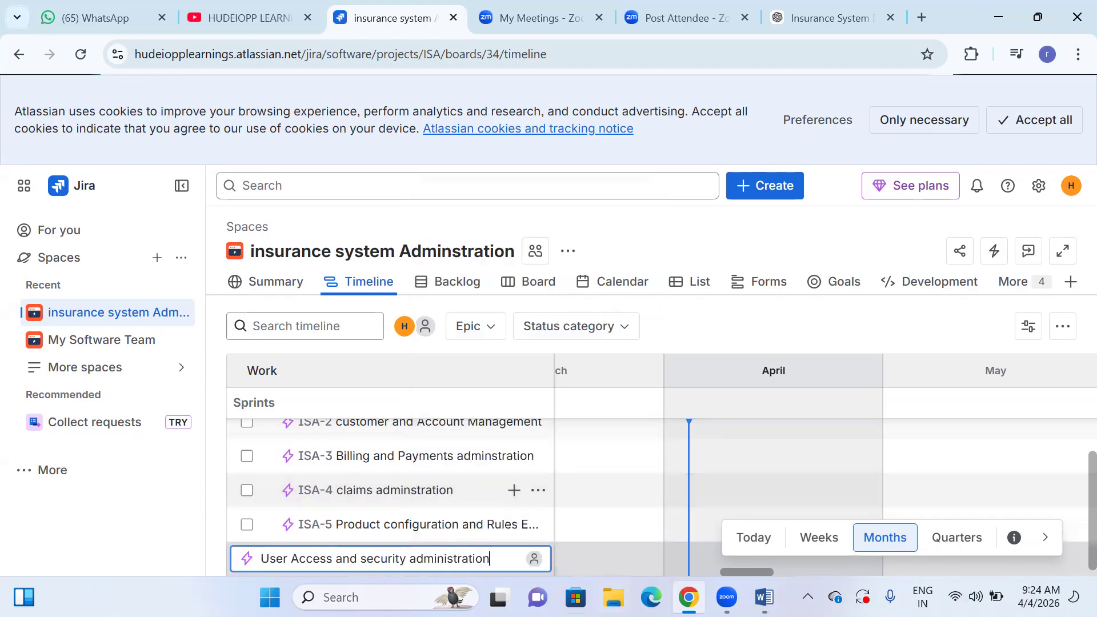
{"action": "key", "text": "Return"}
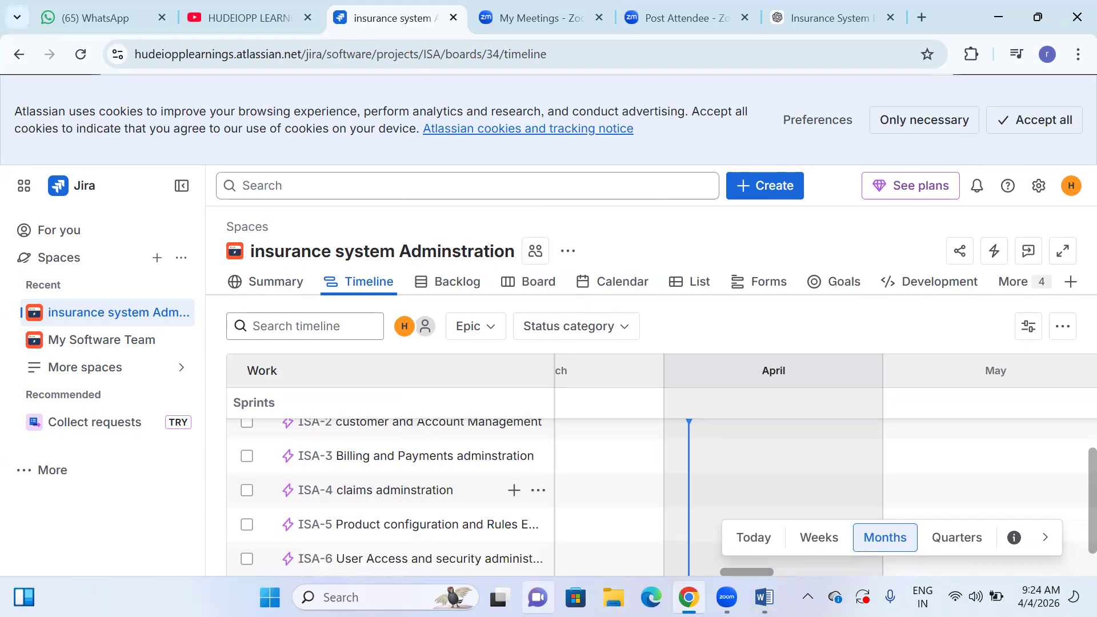
- Look up EPIC 7 in the Word document and create its epic on the Jira timeline as "integration and Data Exchange"
{"action": "key", "text": "alt+Tab"}
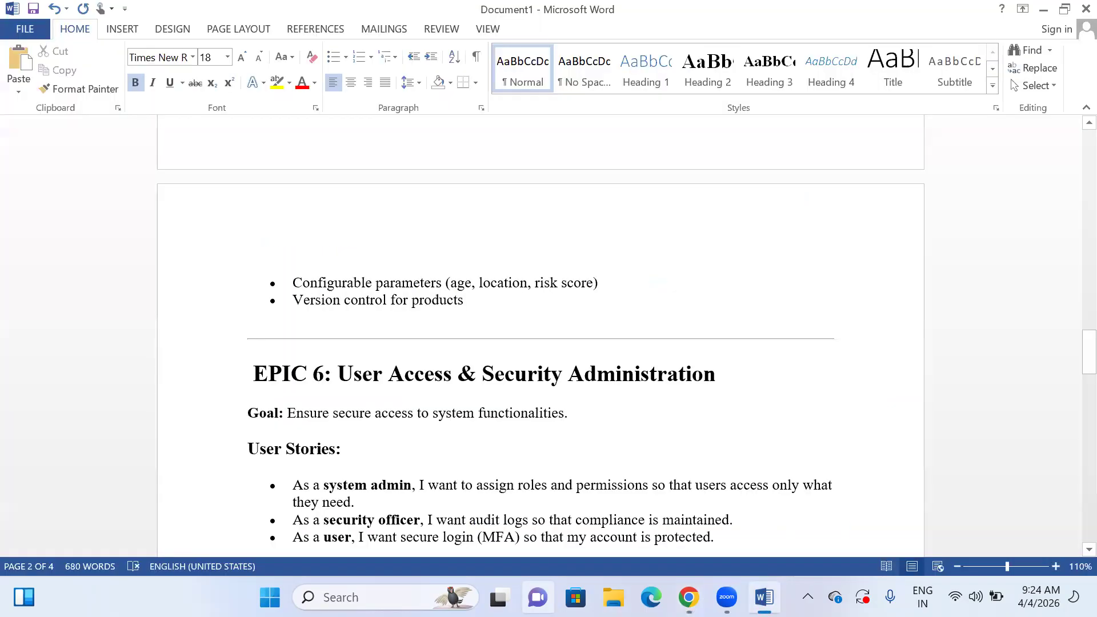
{"action": "scroll", "coordinate": [375, 335], "scroll_direction": "down", "scroll_amount": 6}
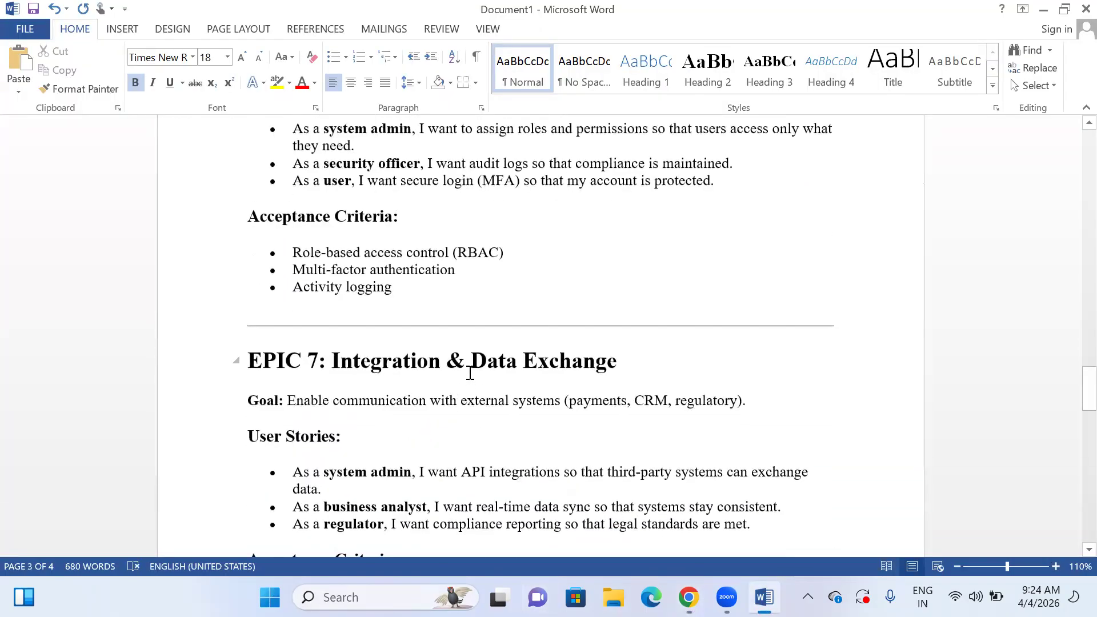
{"action": "key", "text": "alt+Tab"}
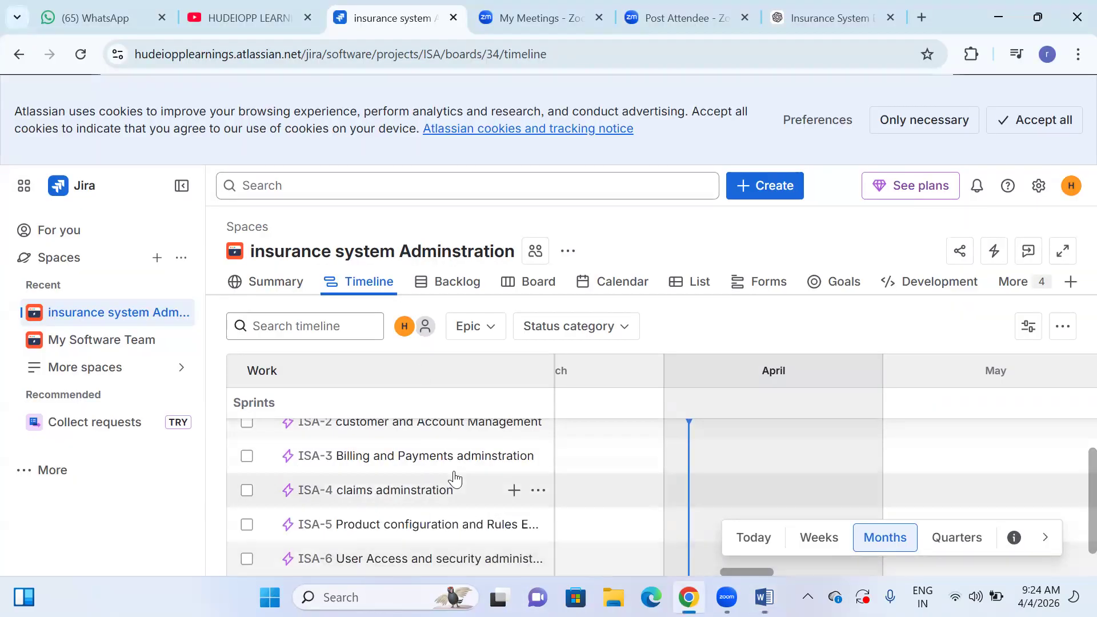
{"action": "left_click", "coordinate": [329, 571]}
{"action": "type", "text": "inte"}
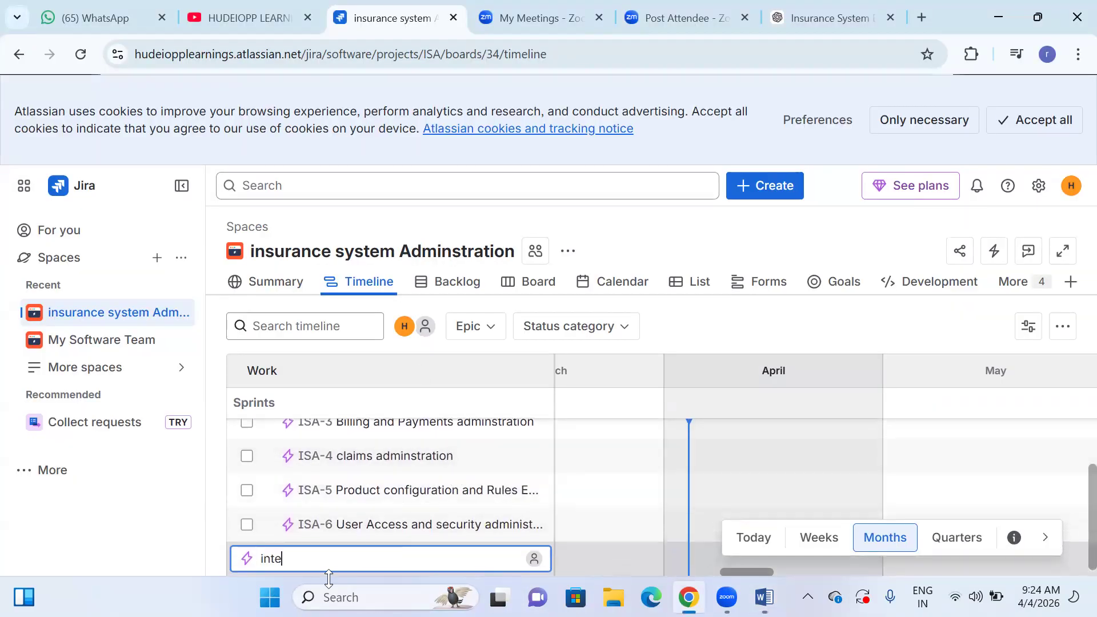
{"action": "type", "text": "gration and Data Exchange"}
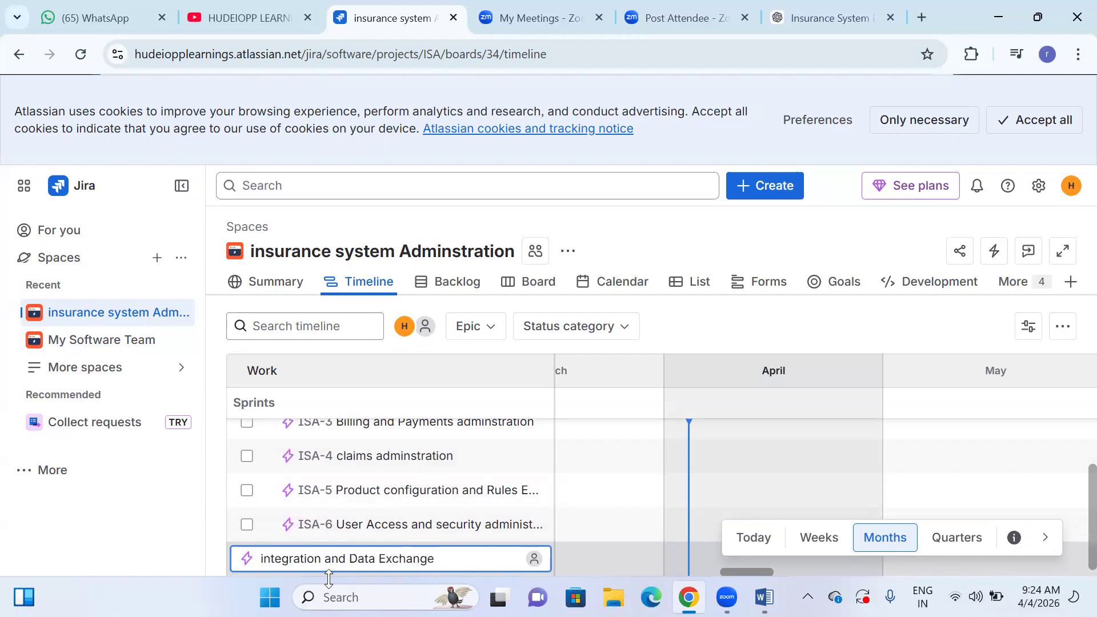
{"action": "key", "text": "Return"}
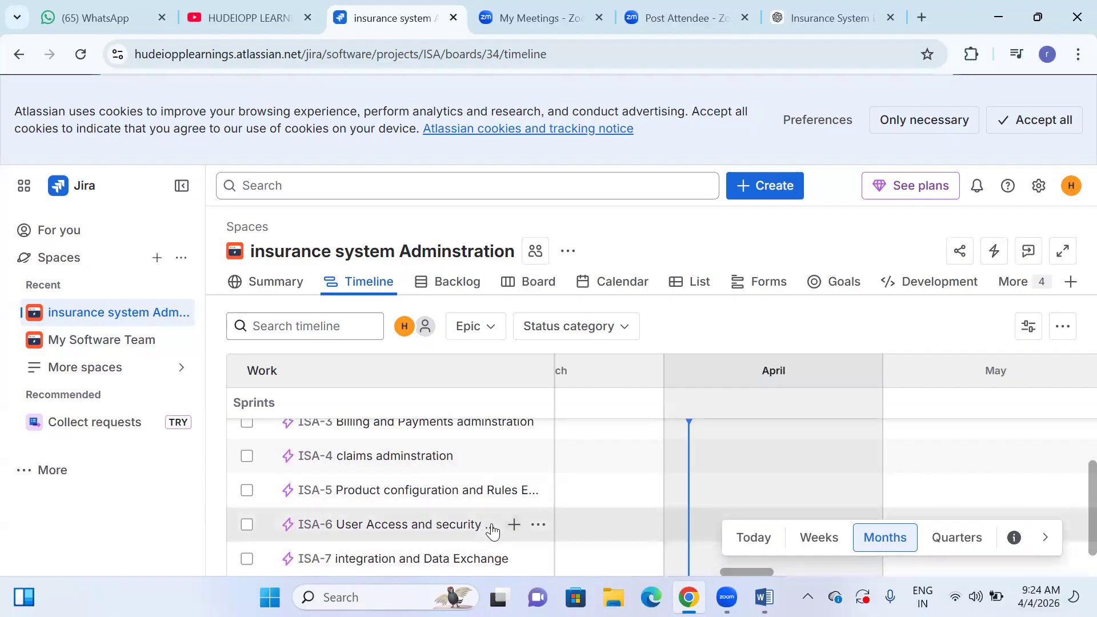
- Look up EPIC 8 in the Word document and create its epic on the Jira timeline as "Reporting and Analytics"
{"action": "key", "text": "alt+Tab"}
{"action": "scroll", "coordinate": [396, 476], "scroll_direction": "down", "scroll_amount": 5}
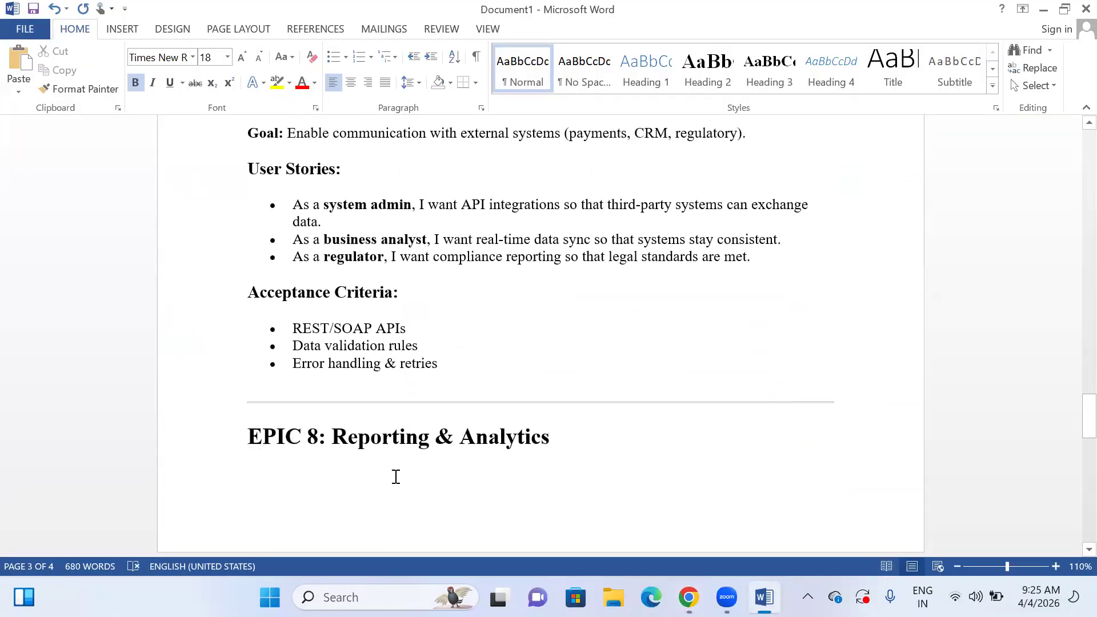
{"action": "key", "text": "alt+Tab"}
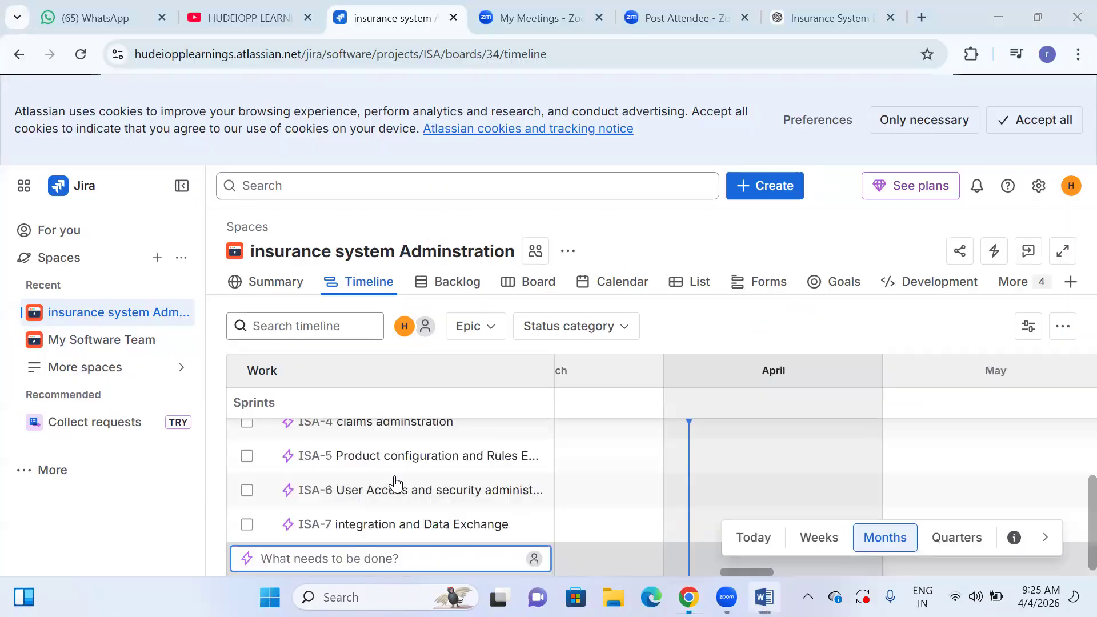
{"action": "type", "text": "Repor"}
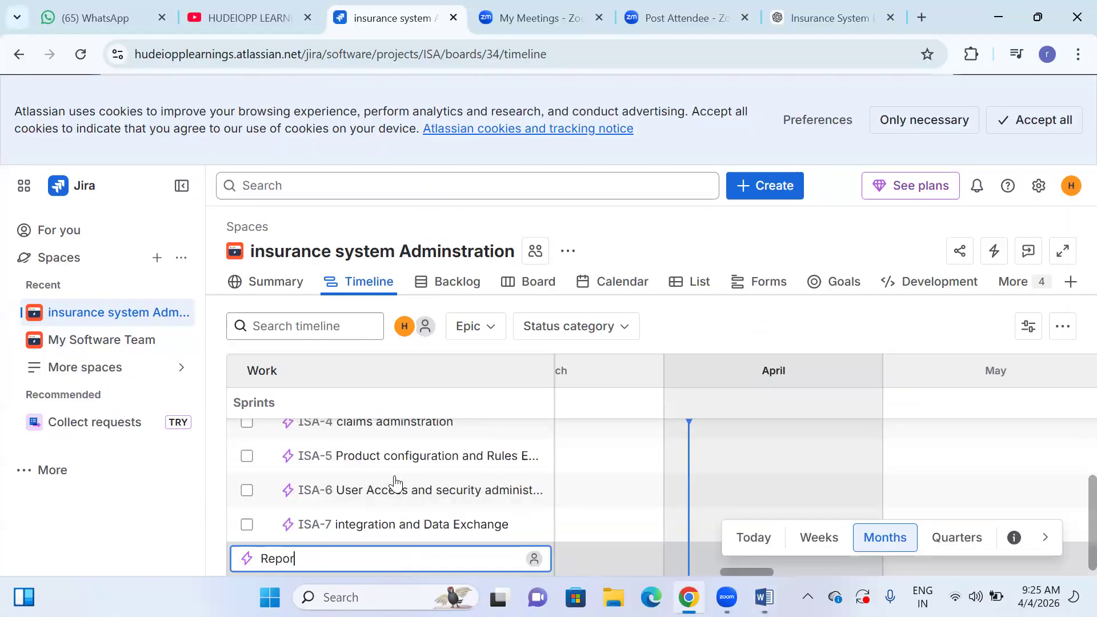
{"action": "type", "text": "ting and Analyti"}
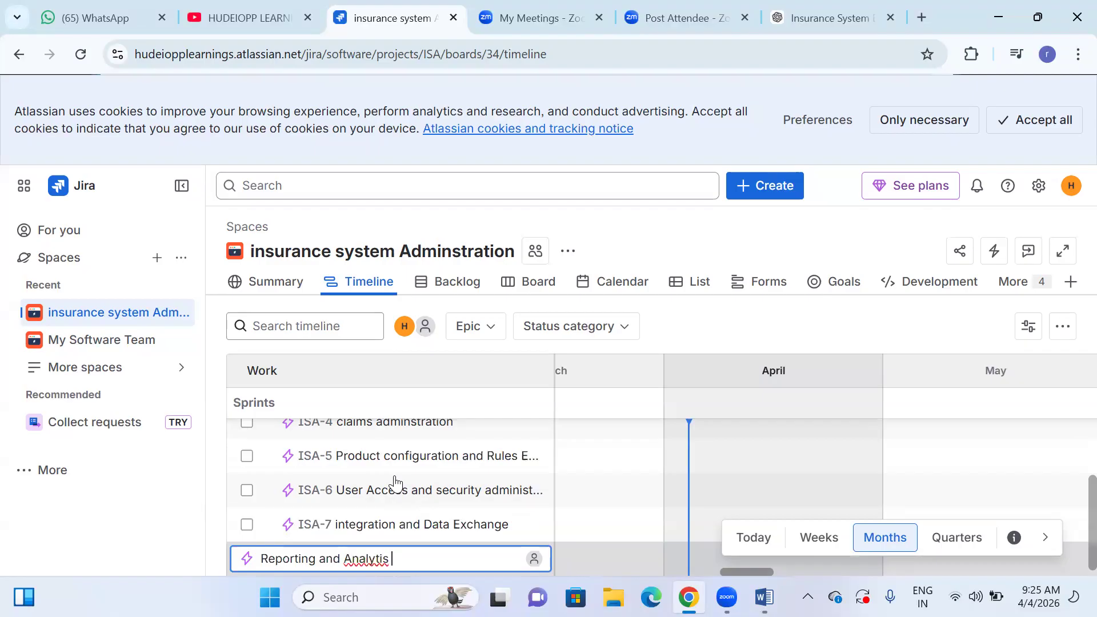
{"action": "type", "text": "cs"}
{"action": "key", "text": "Return"}
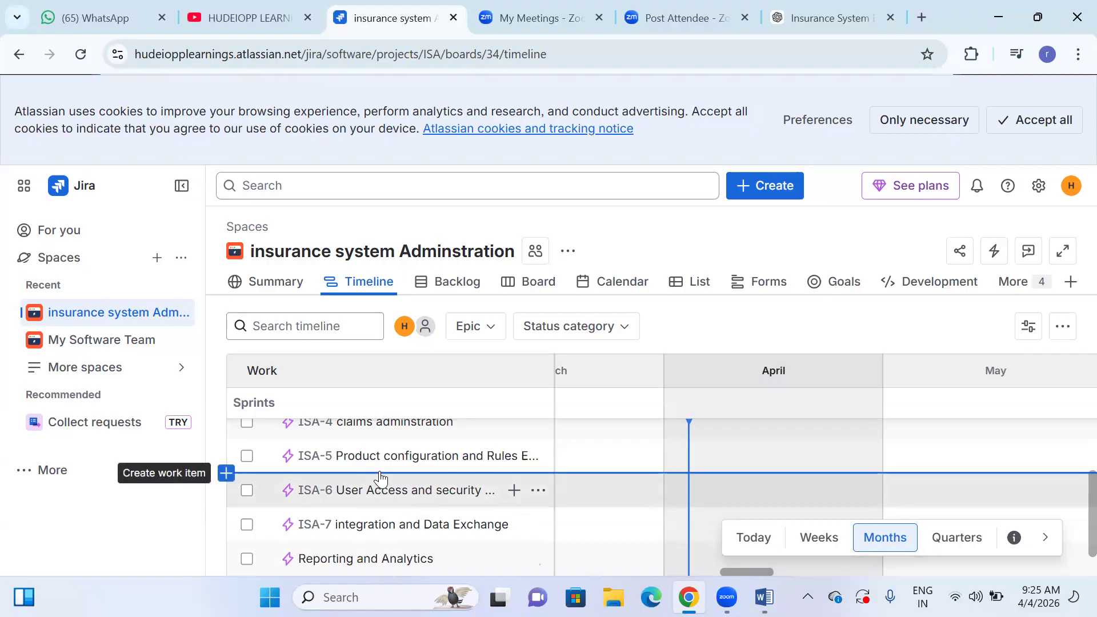
- Look up EPIC 9 in the Word document and create its Jira timeline epic as "system configuration and Maintenance", correcting both misspelled words before saving
{"action": "key", "text": "alt+Tab"}
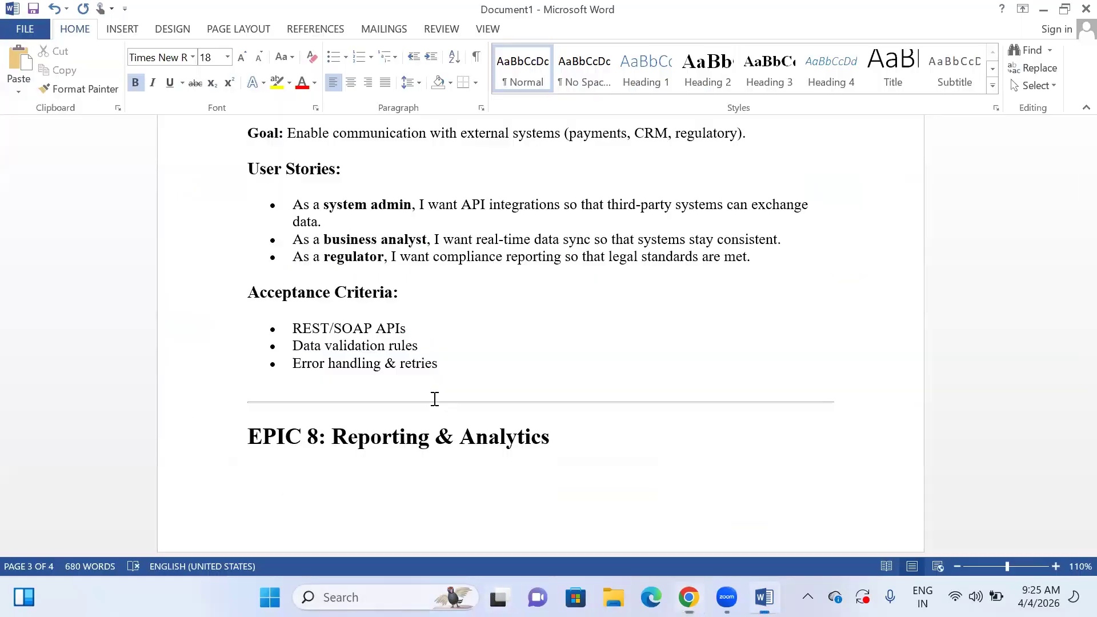
{"action": "scroll", "coordinate": [451, 407], "scroll_direction": "down", "scroll_amount": 9}
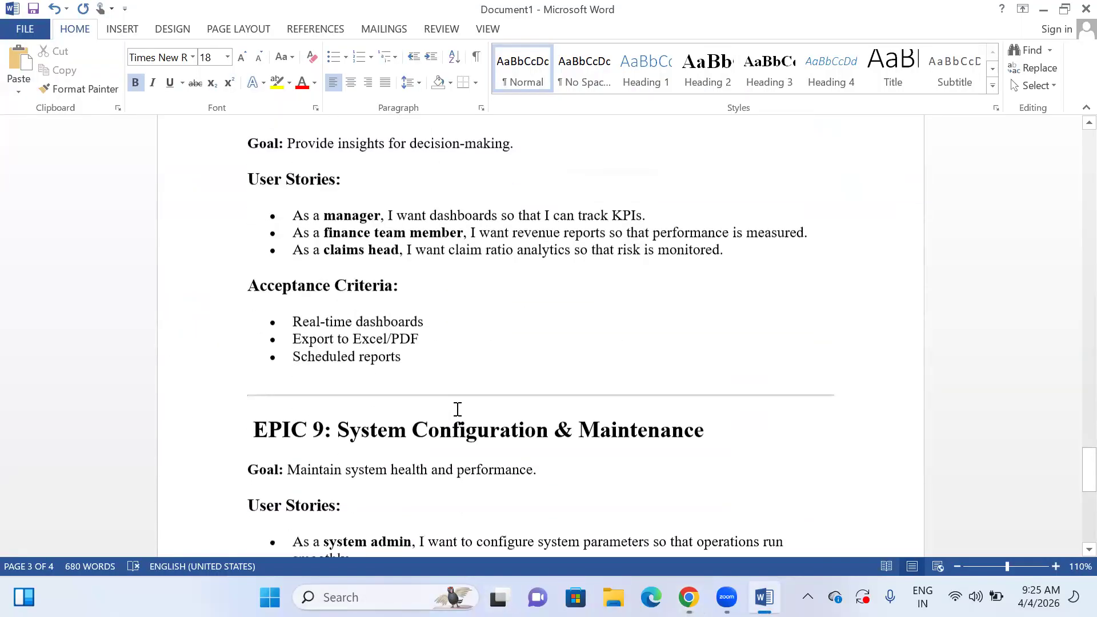
{"action": "key", "text": "alt+Tab"}
{"action": "type", "text": "system con"}
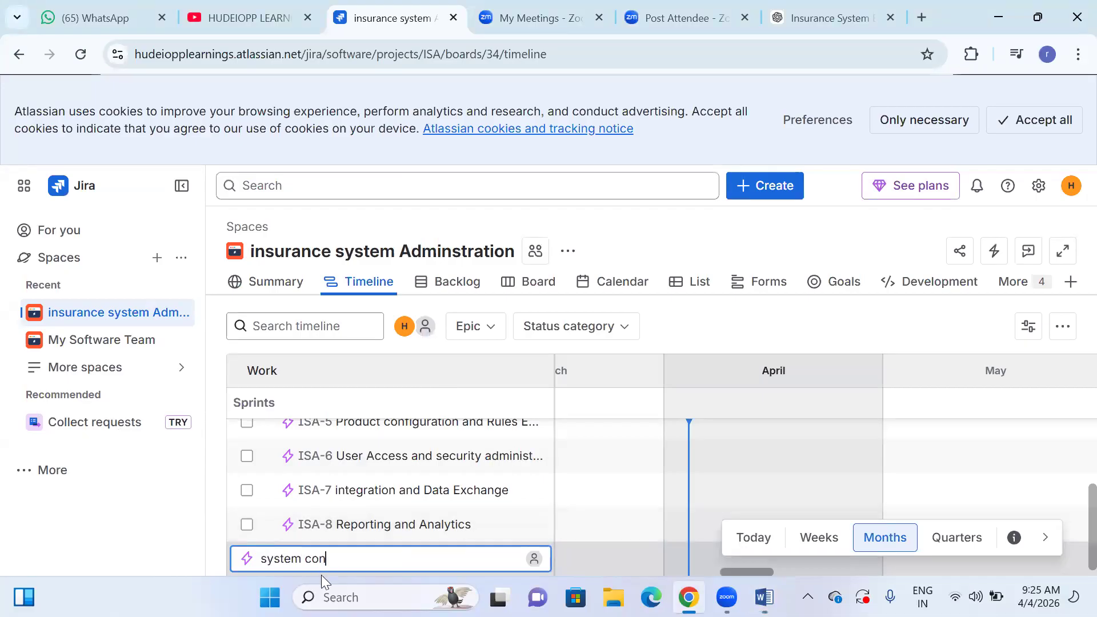
{"action": "type", "text": "fuuration and"}
{"action": "right_click", "coordinate": [327, 561]}
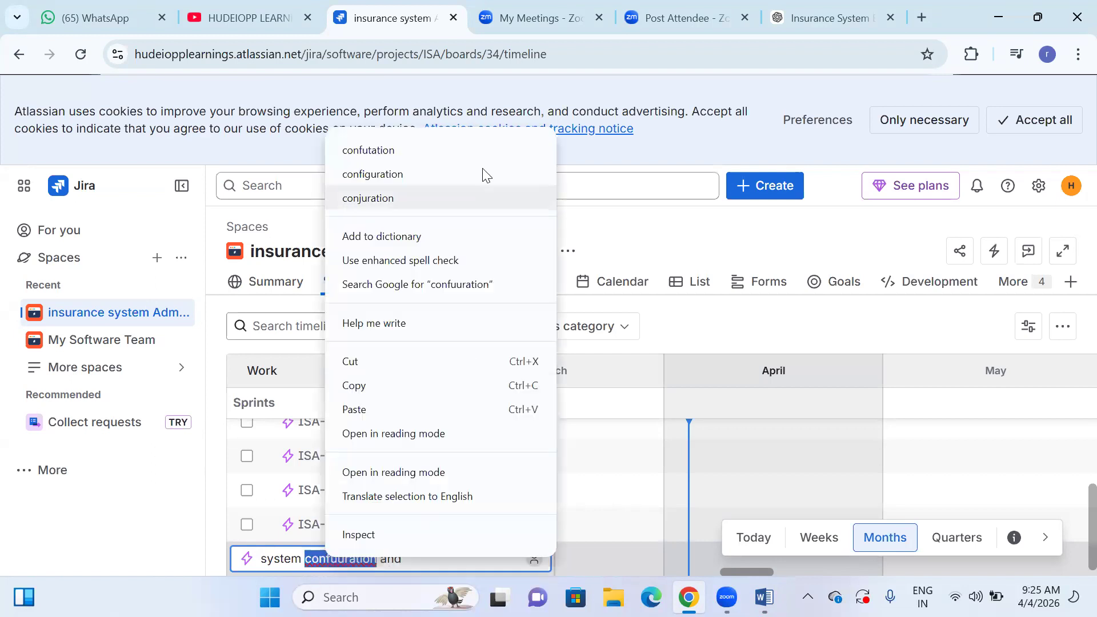
{"action": "left_click", "coordinate": [412, 172]}
{"action": "type", "text": "Maintanance"}
{"action": "double_click", "coordinate": [427, 563]}
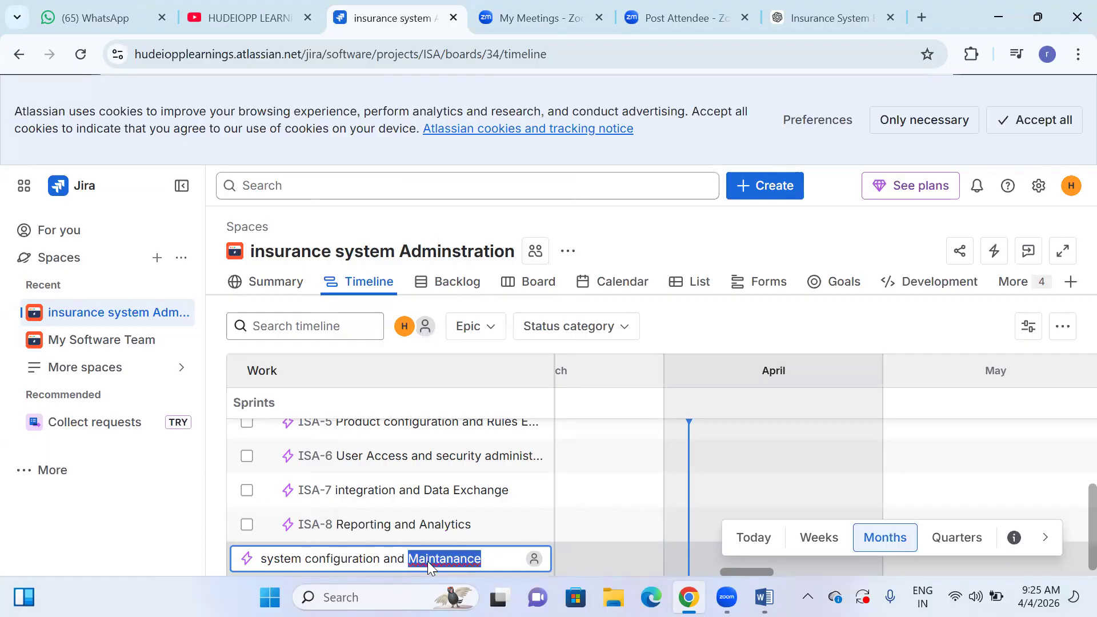
{"action": "right_click", "coordinate": [428, 563]}
{"action": "left_click", "coordinate": [500, 180]}
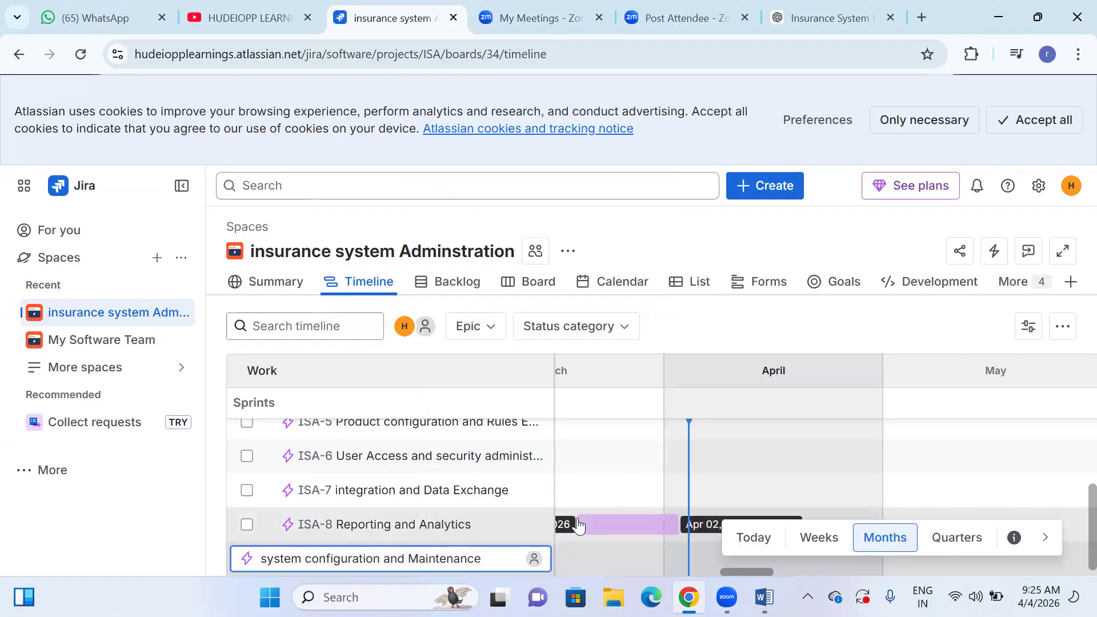
{"action": "left_click", "coordinate": [574, 523]}
{"action": "scroll", "coordinate": [411, 503], "scroll_direction": "up", "scroll_amount": 3}
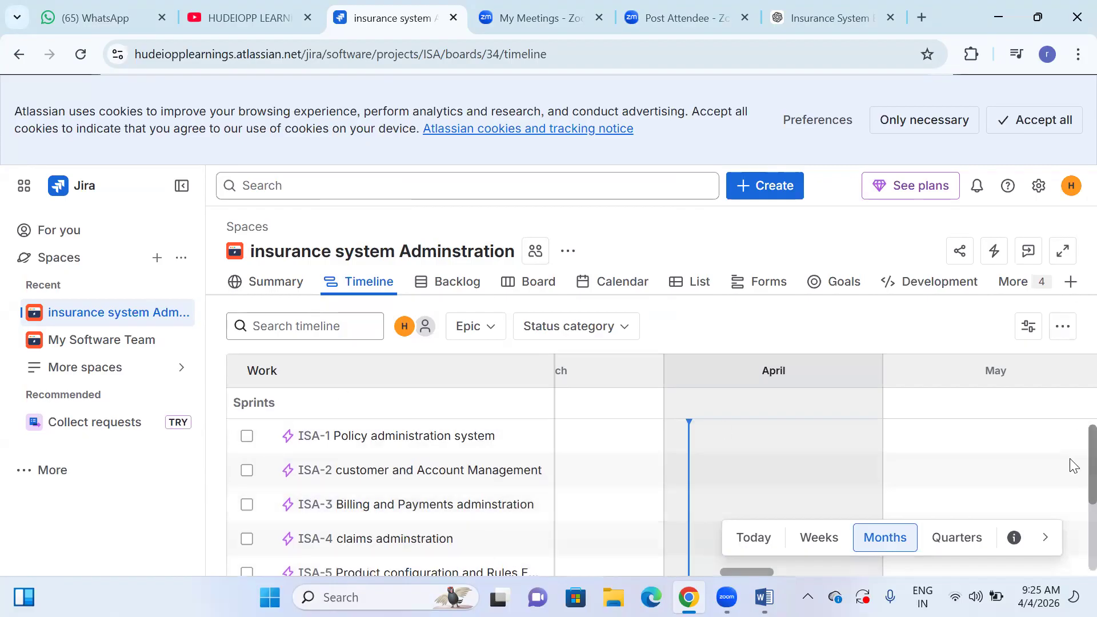
{"action": "scroll", "coordinate": [1072, 486], "scroll_direction": "down", "scroll_amount": 1}
{"action": "scroll", "coordinate": [1072, 486], "scroll_direction": "down", "scroll_amount": 3}
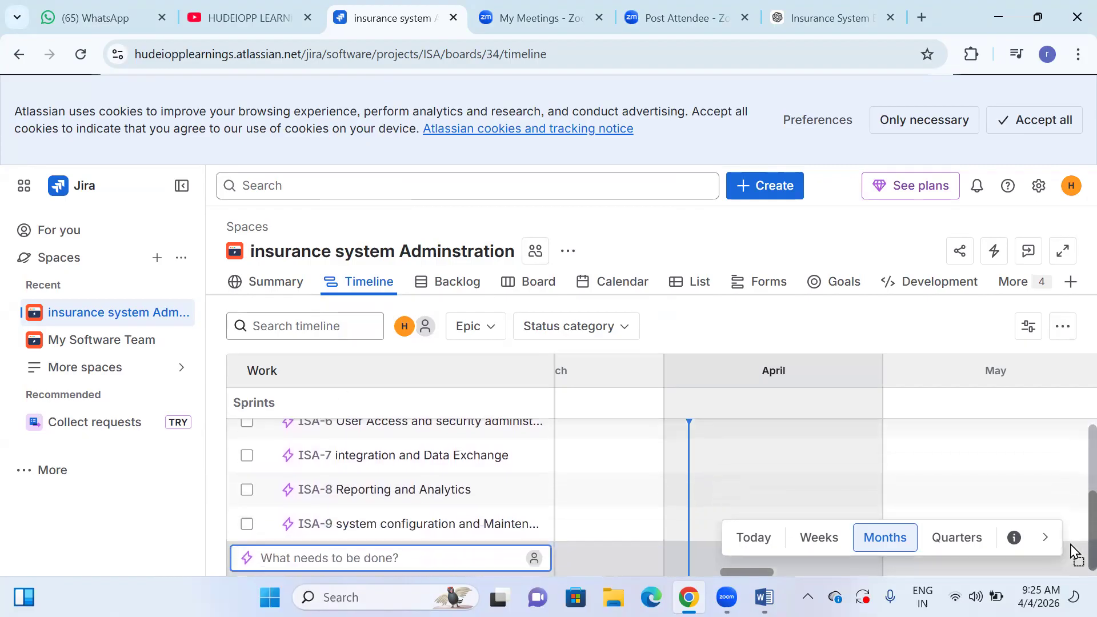
- Start a child work item under the Policy administration system epic and view the available work types
{"action": "scroll", "coordinate": [325, 504], "scroll_direction": "up", "scroll_amount": 5}
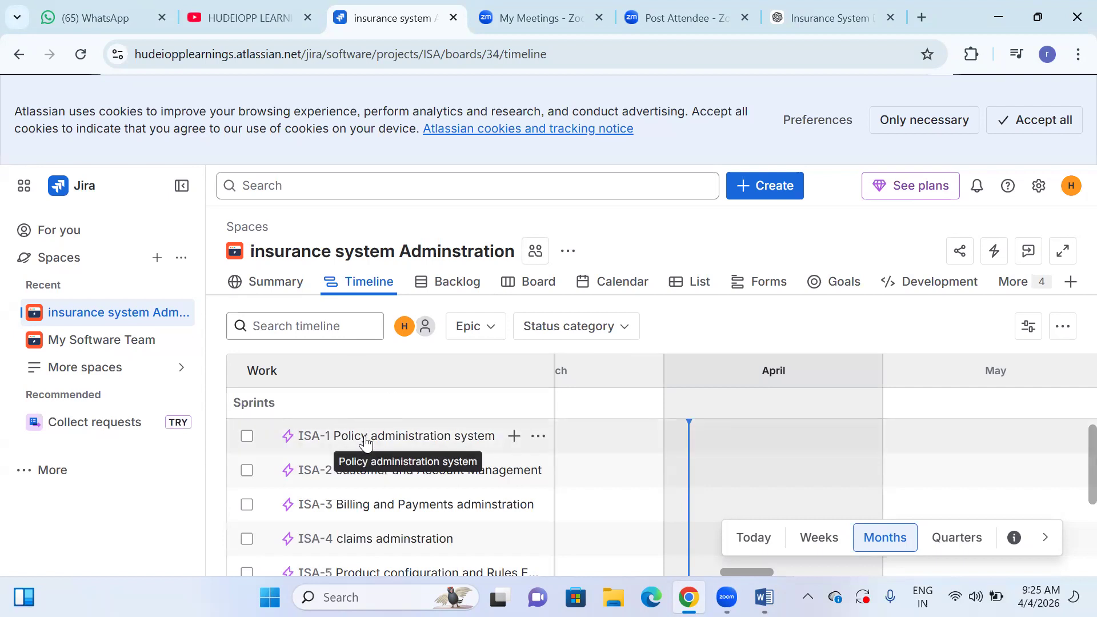
{"action": "left_click", "coordinate": [514, 439]}
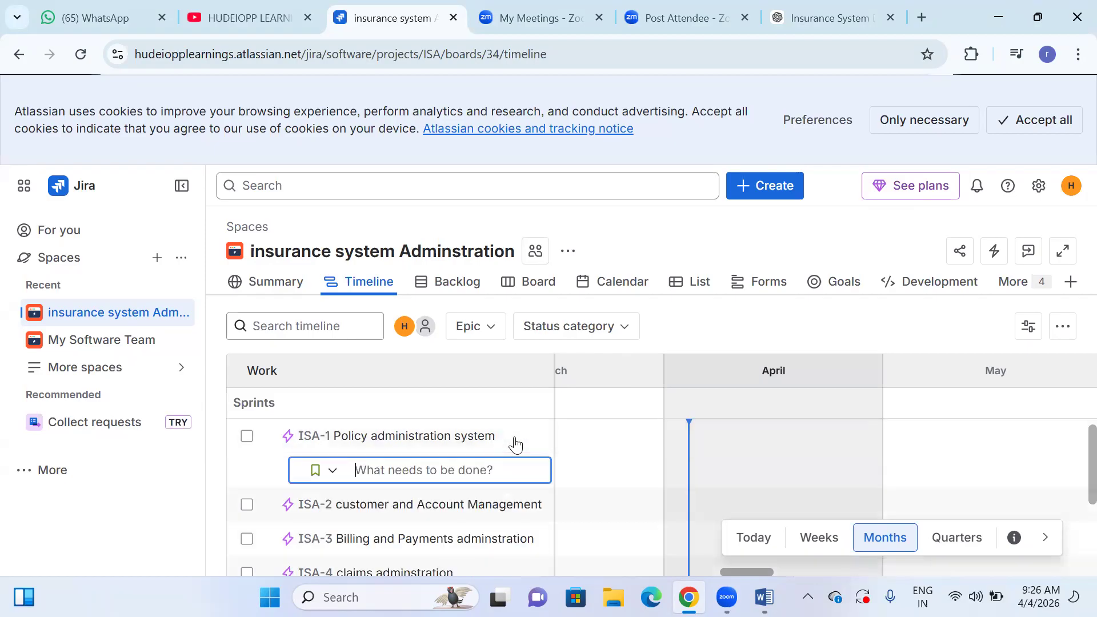
{"action": "left_click", "coordinate": [325, 477]}
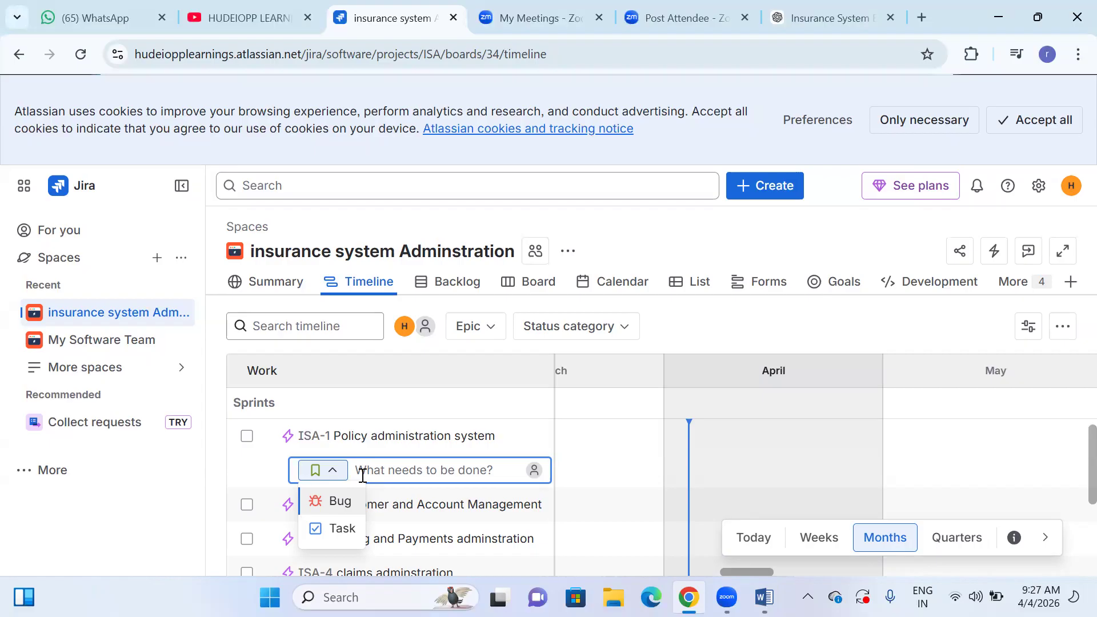
- Examine the sprint and backlog sections of the space's backlog and return to the timeline
{"action": "left_click", "coordinate": [448, 280]}
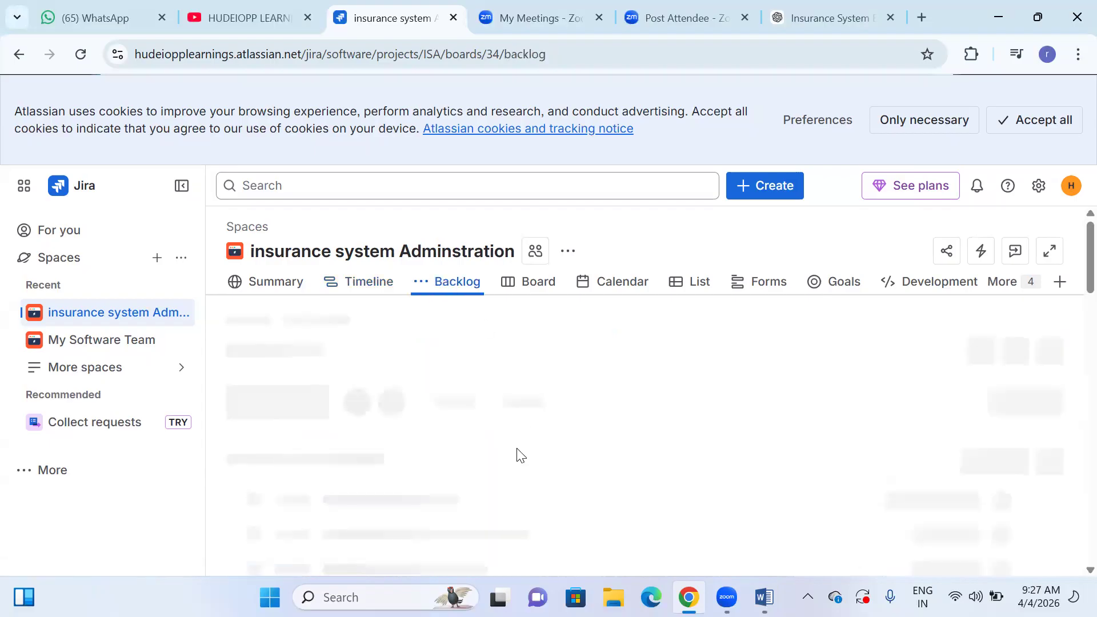
{"action": "scroll", "coordinate": [499, 392], "scroll_direction": "down", "scroll_amount": 5}
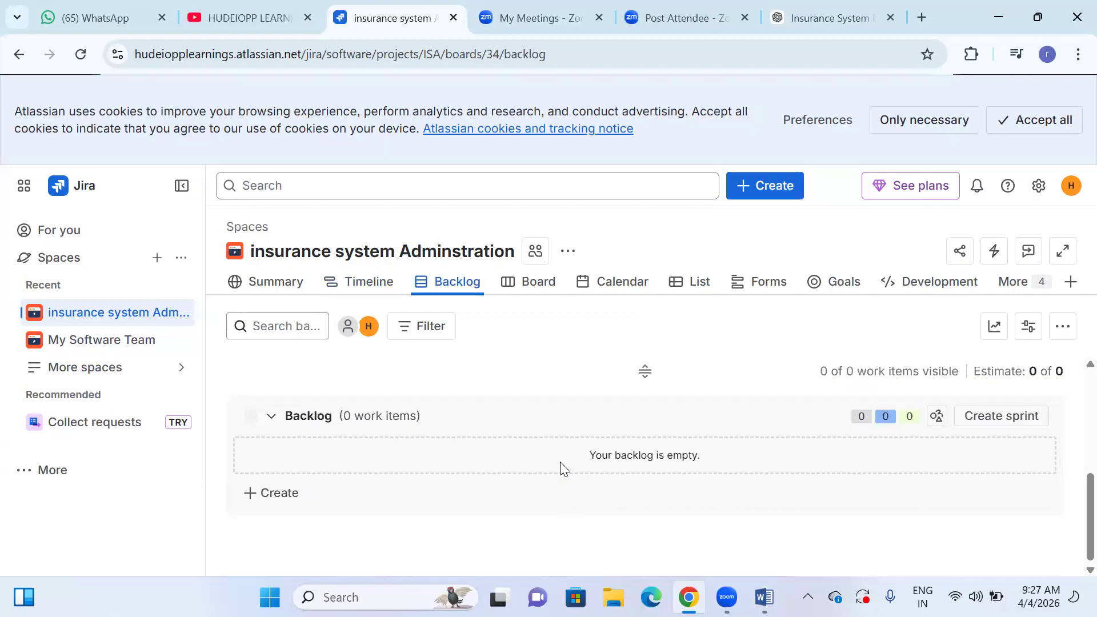
{"action": "scroll", "coordinate": [560, 462], "scroll_direction": "up", "scroll_amount": 5}
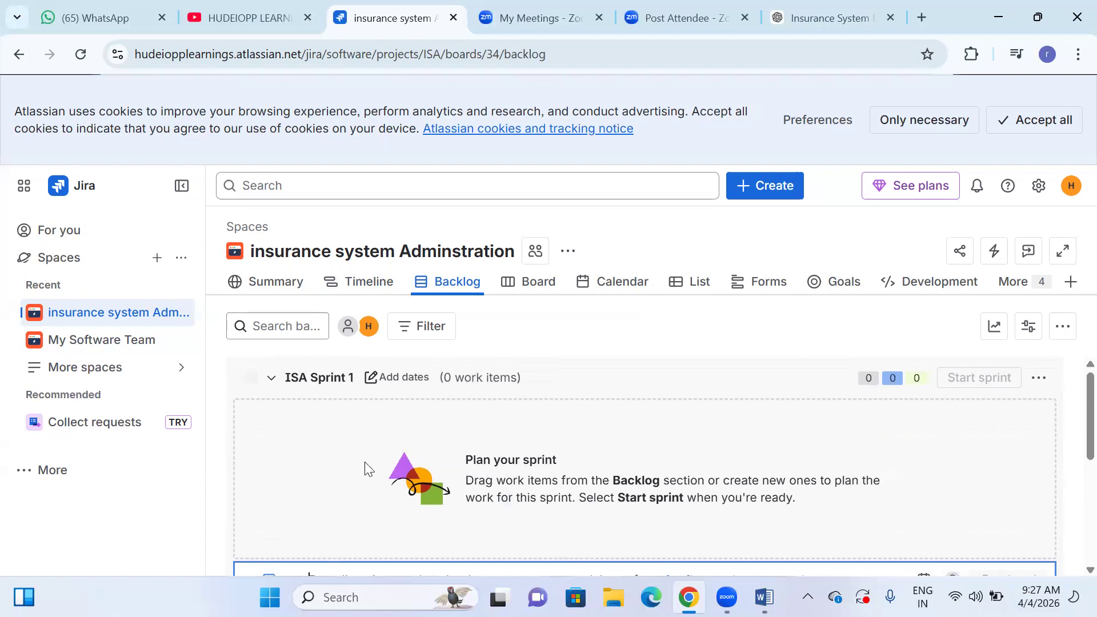
{"action": "left_click", "coordinate": [372, 280]}
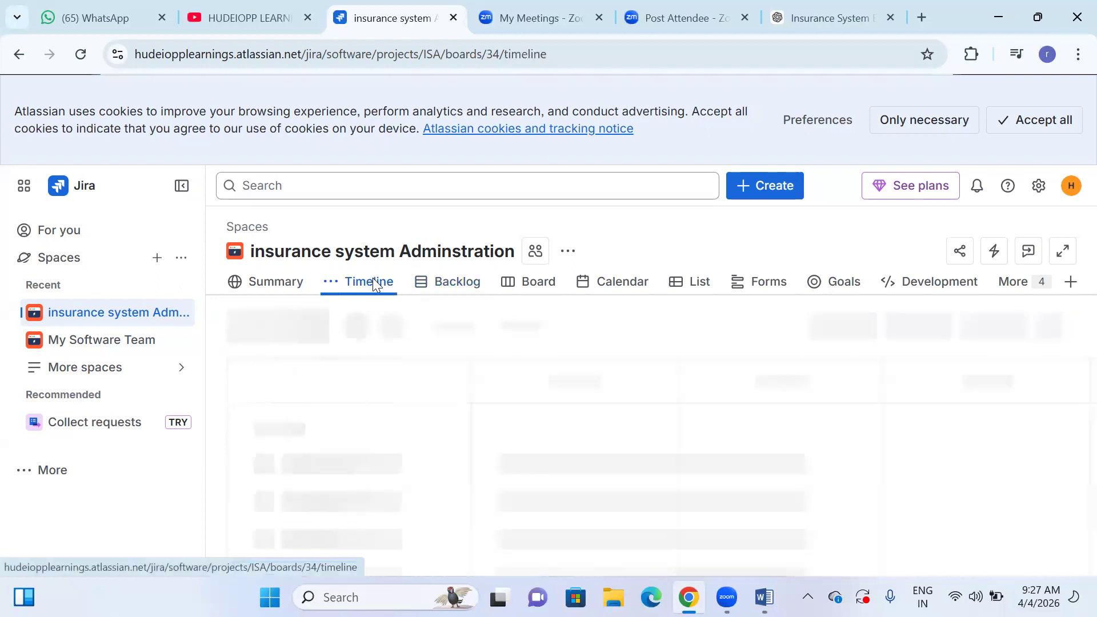